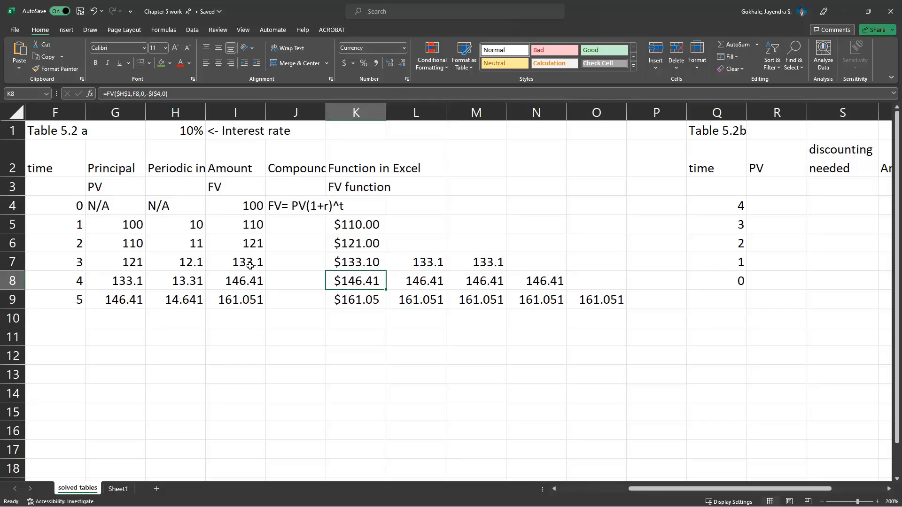
Enter 161.05 as the Amount for time 4 in Table 5.2b, cell T4
{"action": "key", "text": "Down"}
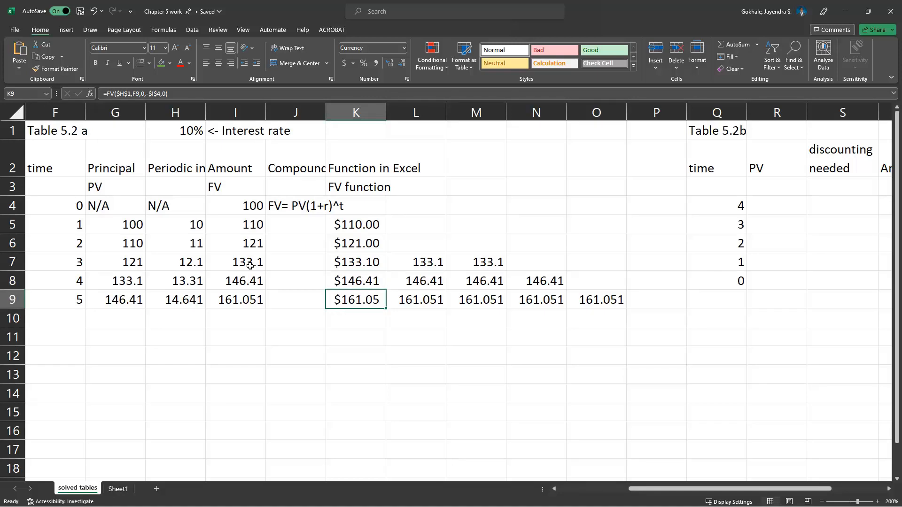
{"action": "key", "text": "Right"}
{"action": "key", "text": "Right"}
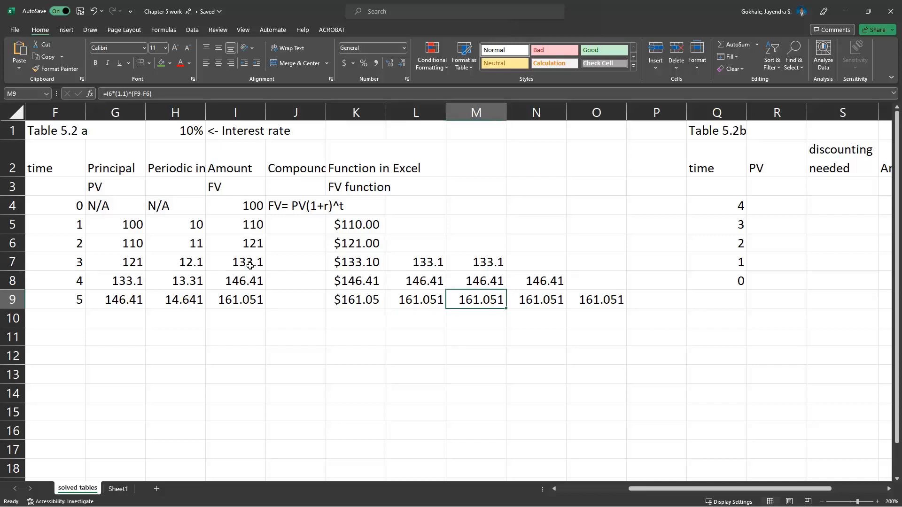
{"action": "key", "text": "Right"}
{"action": "key", "text": "Right"}
{"action": "key", "text": "Right"}
{"action": "key", "text": "Right"}
{"action": "key", "text": "Right"}
{"action": "key", "text": "Right"}
{"action": "key", "text": "Up"}
{"action": "key", "text": "Left"}
{"action": "key", "text": "Up"}
{"action": "key", "text": "Up"}
{"action": "key", "text": "Up"}
{"action": "key", "text": "Up"}
{"action": "key", "text": "Right"}
{"action": "key", "text": "Right"}
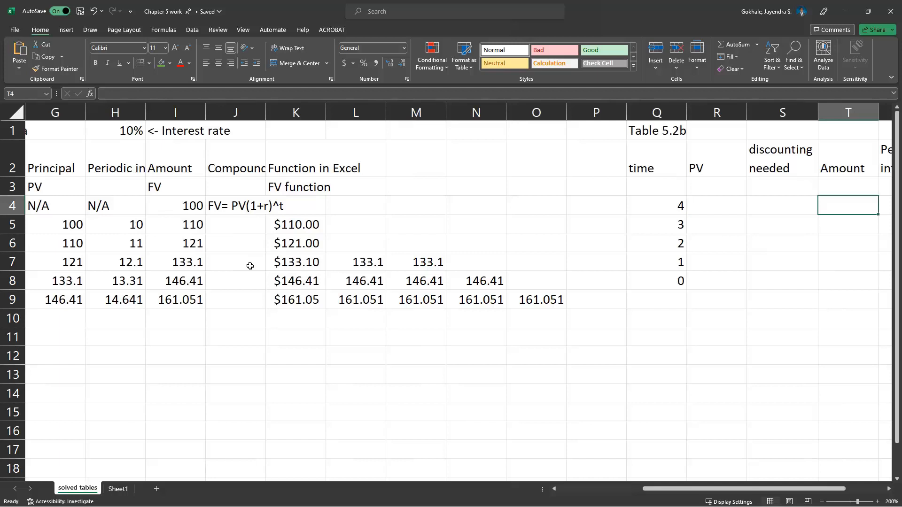
{"action": "type", "text": "161.05"}
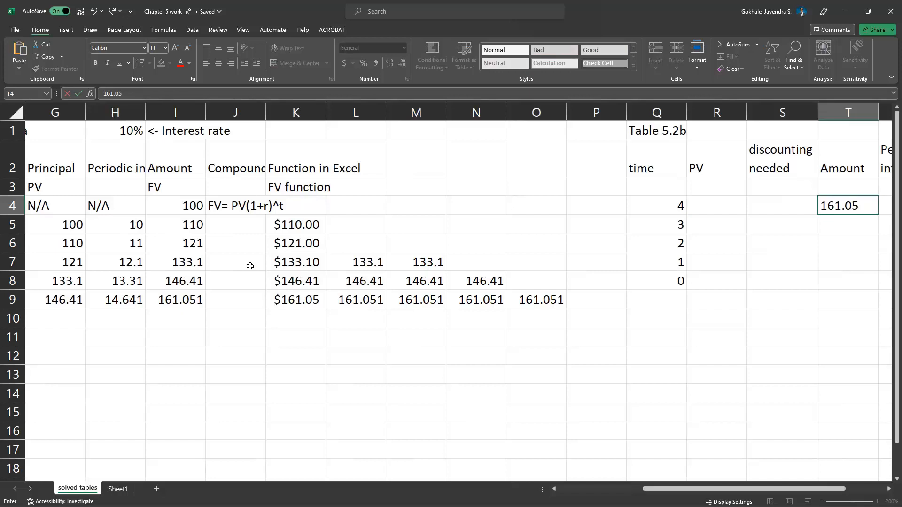
{"action": "key", "text": "Left"}
Enter "5 -> 4" as the discounting needed for time 4 in cell S4
{"action": "key", "text": "Left"}
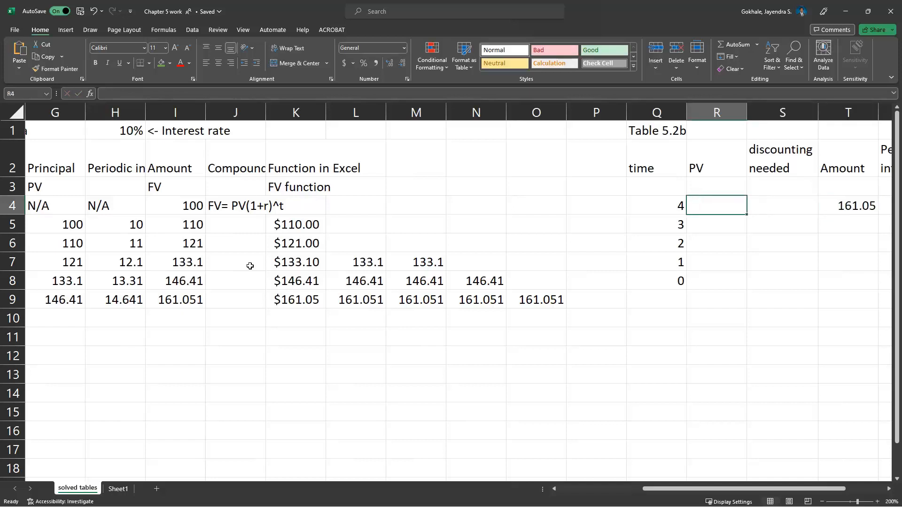
{"action": "key", "text": "Right"}
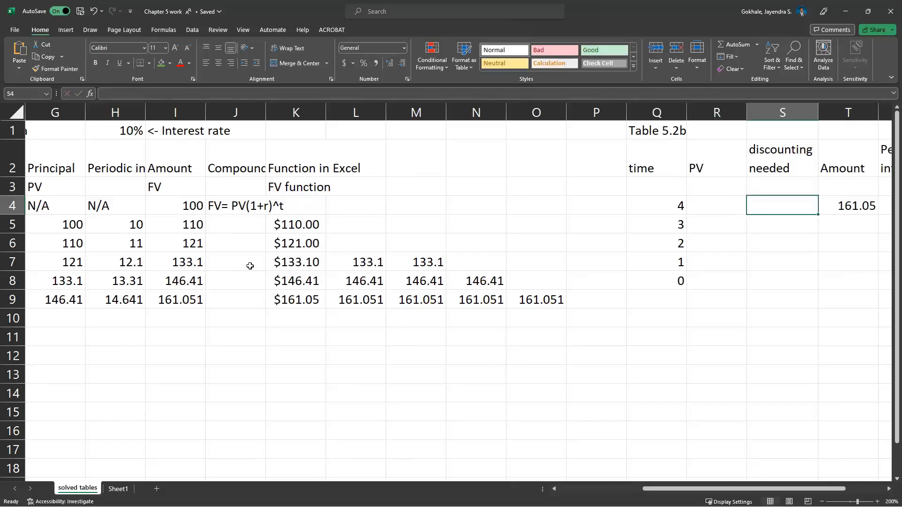
{"action": "type", "text": "5 -> 4"}
{"action": "key", "text": "Return"}
Enter the present value formula =T4/(1+$S$1)^1 for time 4 in cell R4
{"action": "key", "text": "Up"}
{"action": "key", "text": "Left"}
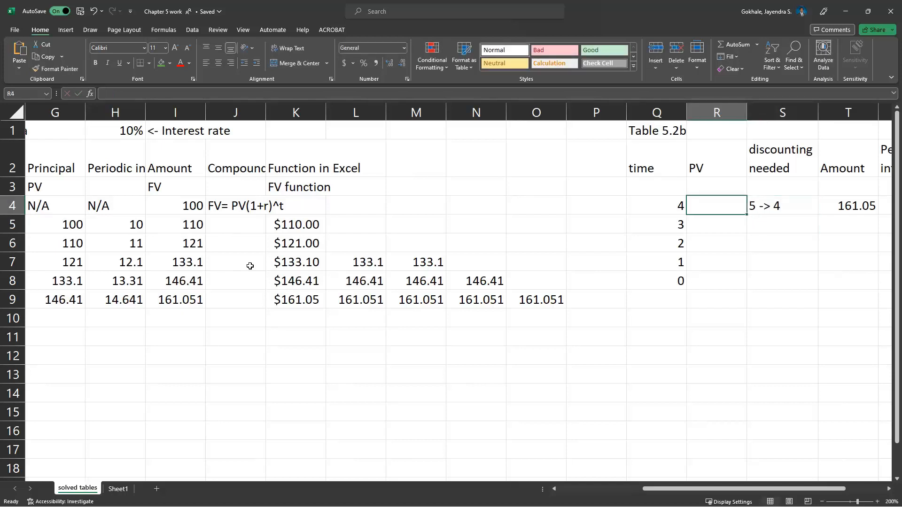
{"action": "scroll", "coordinate": [250, 266], "scroll_direction": "right", "scroll_amount": 3}
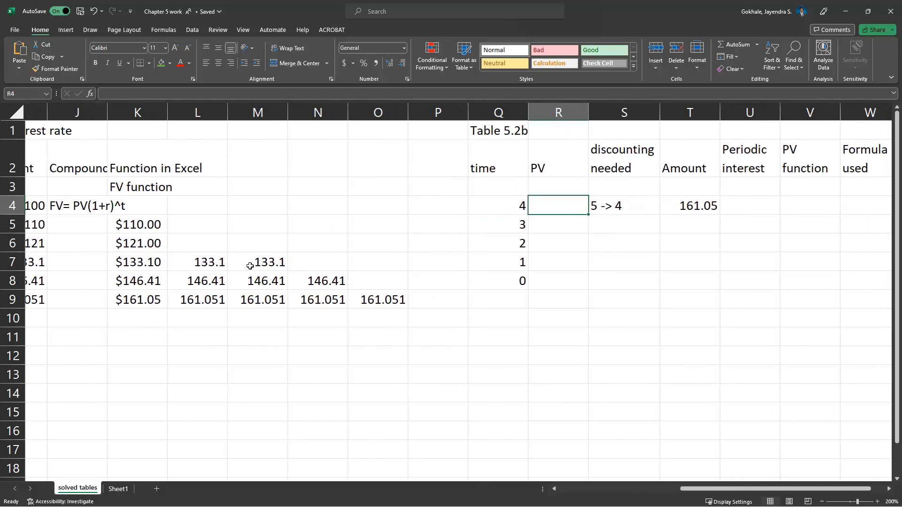
{"action": "type", "text": "="}
{"action": "key", "text": "Right"}
{"action": "key", "text": "Right"}
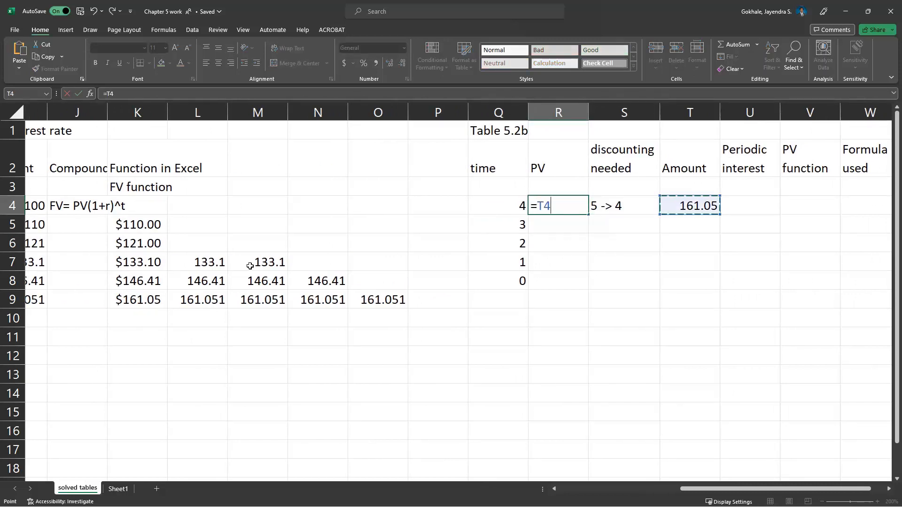
{"action": "type", "text": "/(1+$r$1"}
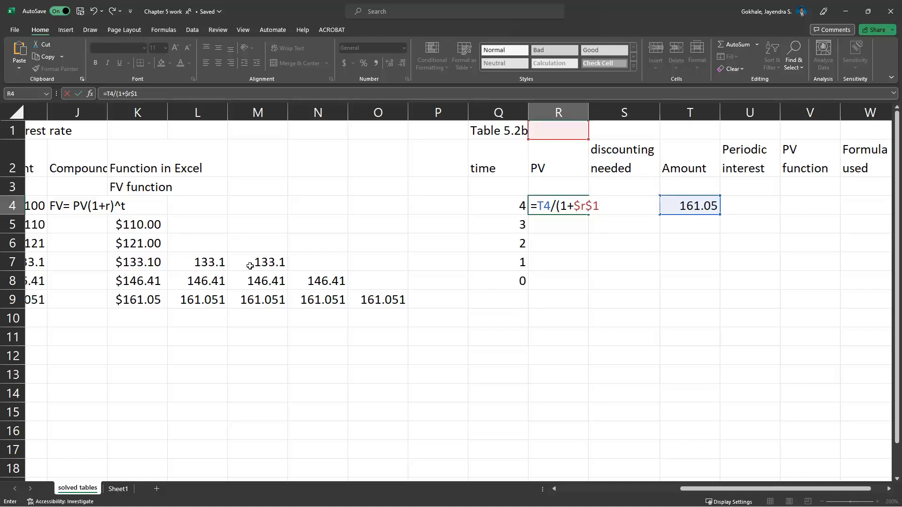
{"action": "key", "text": "BackSpace"}
{"action": "key", "text": "BackSpace"}
{"action": "key", "text": "BackSpace"}
{"action": "type", "text": "s"}
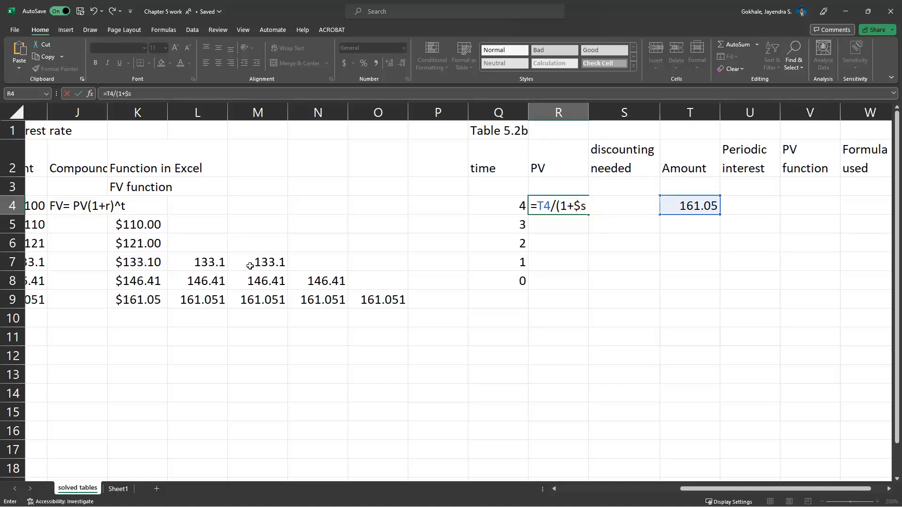
{"action": "type", "text": "$1"}
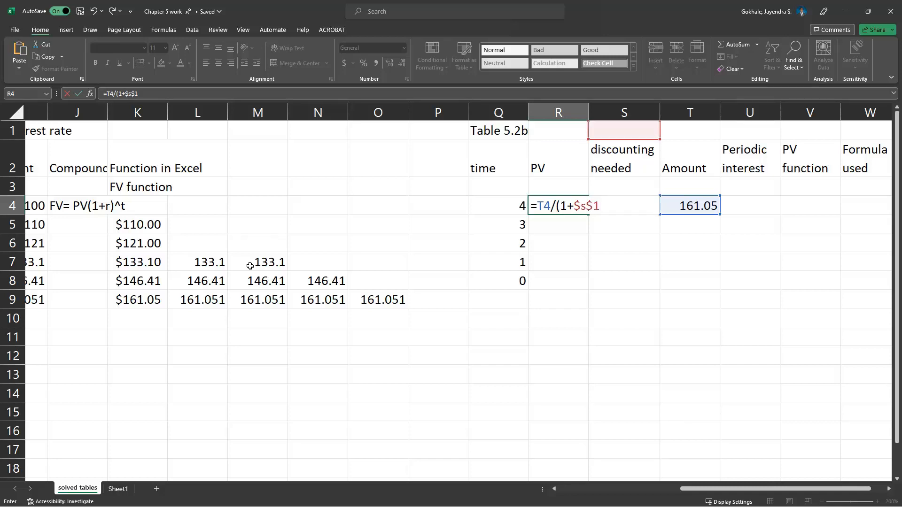
{"action": "type", "text": ")"}
{"action": "type", "text": "^1"}
{"action": "key", "text": "Return"}
{"action": "key", "text": "Up"}
{"action": "key", "text": "Right"}
{"action": "key", "text": "Right"}
{"action": "key", "text": "Right"}
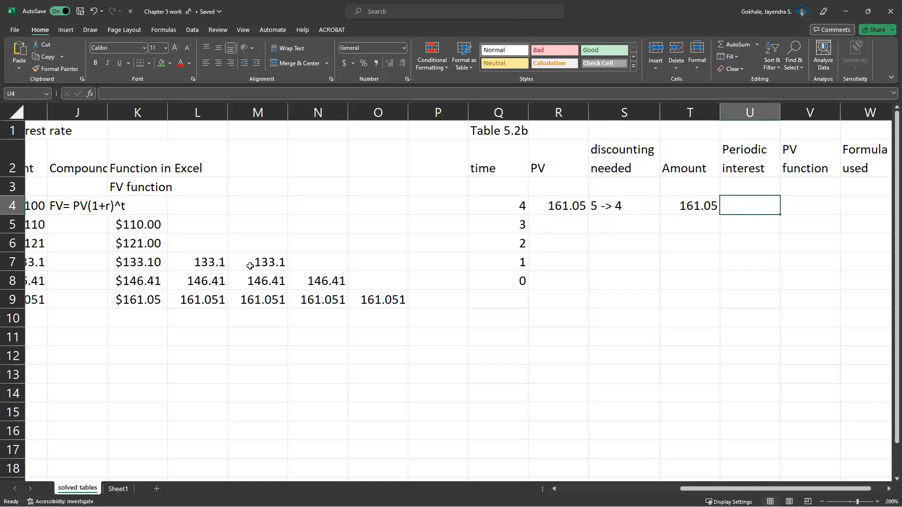
{"action": "type", "text": "="}
{"action": "key", "text": "Escape"}
Label cell R1 "int rate" and enter 10% beside it in cell S1
{"action": "key", "text": "Left"}
{"action": "key", "text": "Left"}
{"action": "key", "text": "Up"}
{"action": "key", "text": "Up"}
{"action": "key", "text": "Up"}
{"action": "key", "text": "Left"}
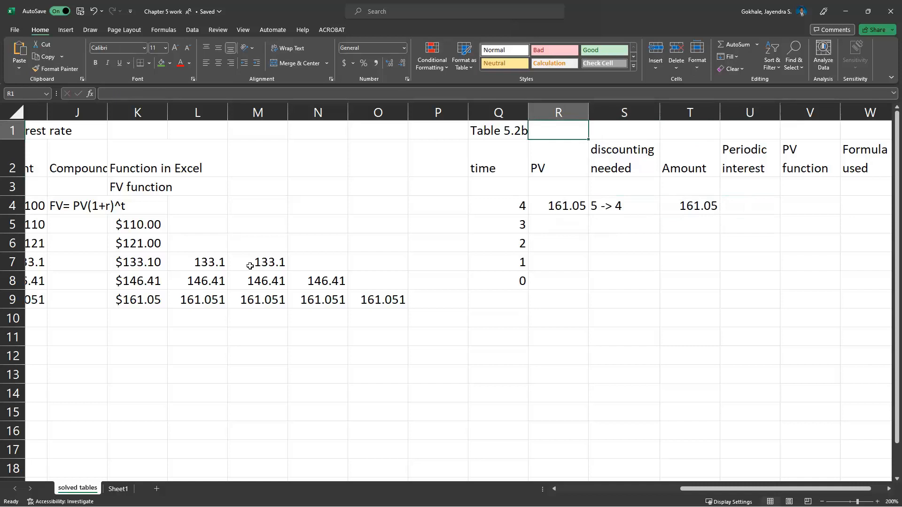
{"action": "type", "text": "int rate"}
{"action": "key", "text": "Tab"}
{"action": "type", "text": "10%"}
{"action": "key", "text": "Return"}
Format the present value in cell R4 as a number with two decimal places
{"action": "key", "text": "Down"}
{"action": "key", "text": "Down"}
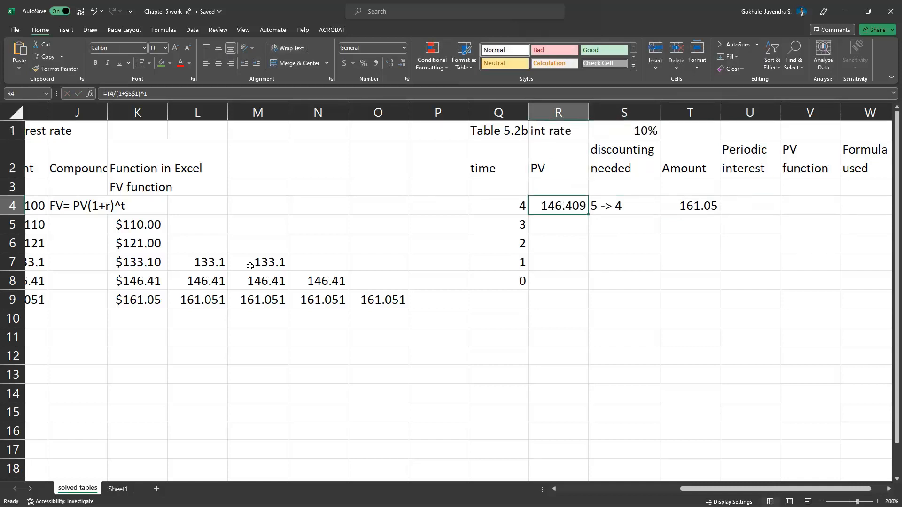
{"action": "key", "text": "ctrl+shift+1"}
Calculate the periodic interest for time 4 in cell U4 with the formula =T4-R4
{"action": "key", "text": "Right"}
{"action": "key", "text": "Right"}
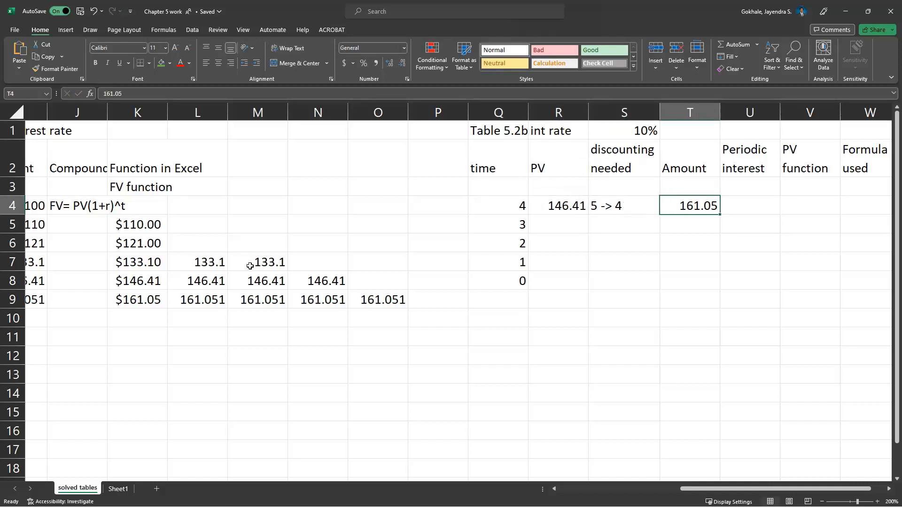
{"action": "key", "text": "Right"}
{"action": "type", "text": "="}
{"action": "key", "text": "Left"}
{"action": "type", "text": "-"}
{"action": "key", "text": "Left"}
{"action": "key", "text": "Left"}
{"action": "key", "text": "Left"}
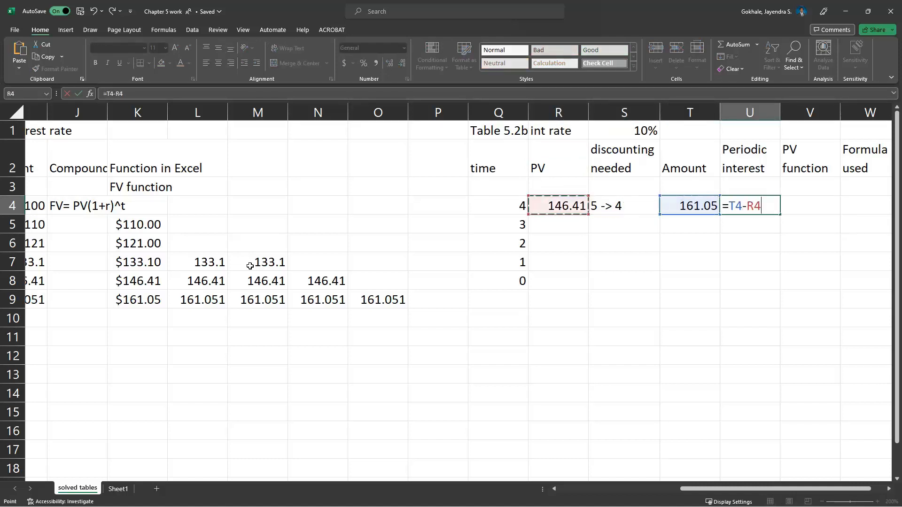
{"action": "key", "text": "Return"}
Enter the PV function =PV($S$1,1,0,-T4,0) for time 4 in cell V4
{"action": "key", "text": "Up"}
{"action": "key", "text": "Right"}
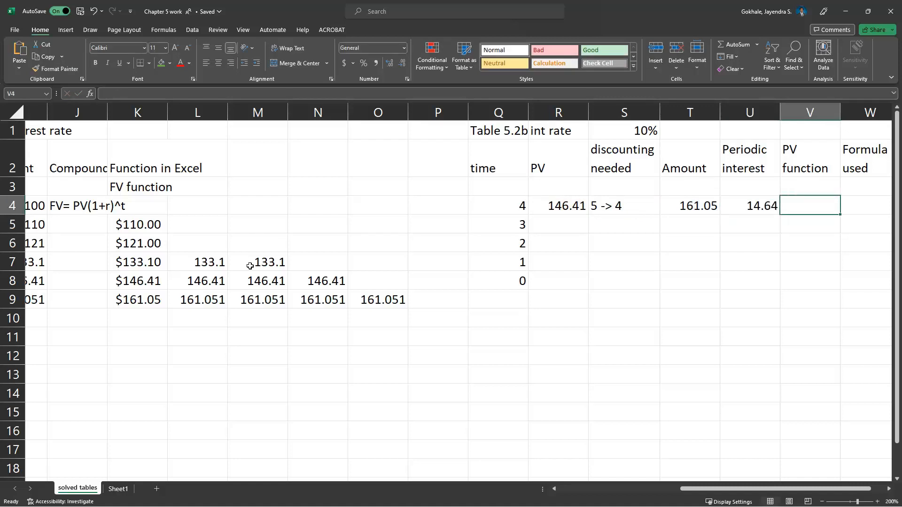
{"action": "scroll", "coordinate": [249, 266], "scroll_direction": "right", "scroll_amount": 2}
{"action": "type", "text": "=pv"}
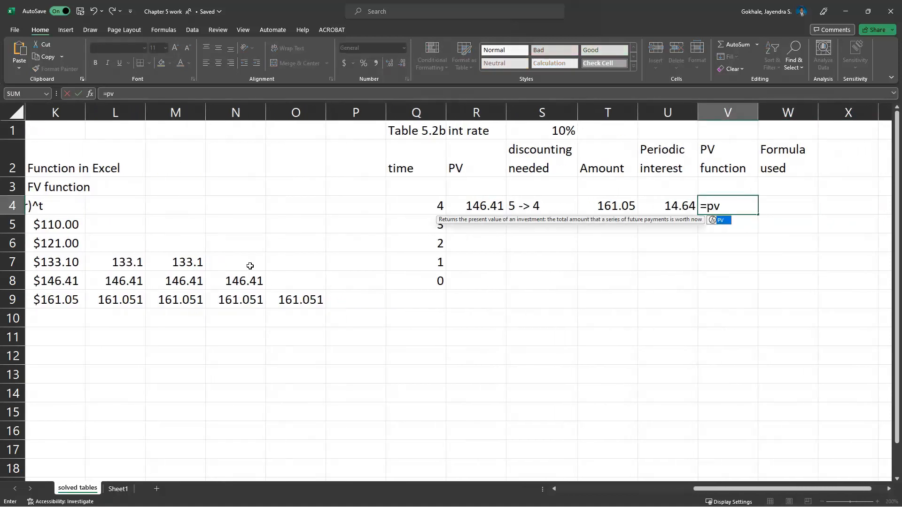
{"action": "key", "text": "Tab"}
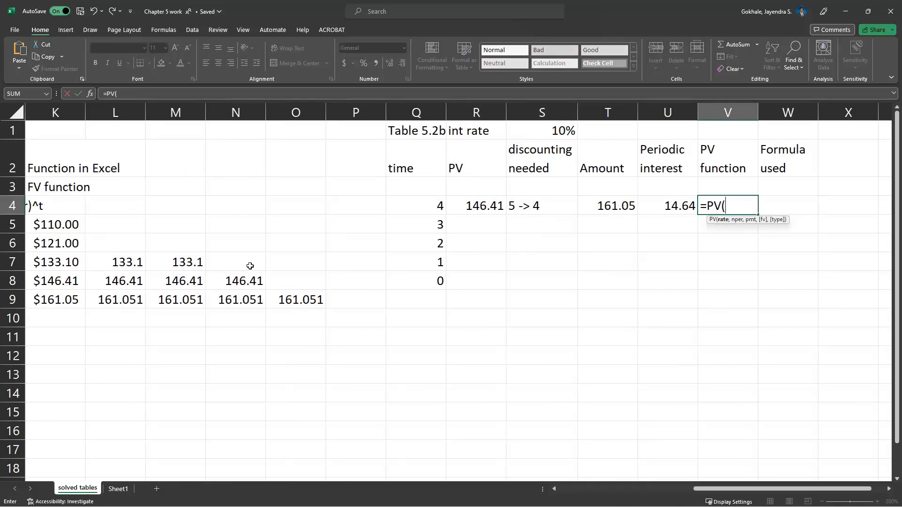
{"action": "type", "text": "$s$1"}
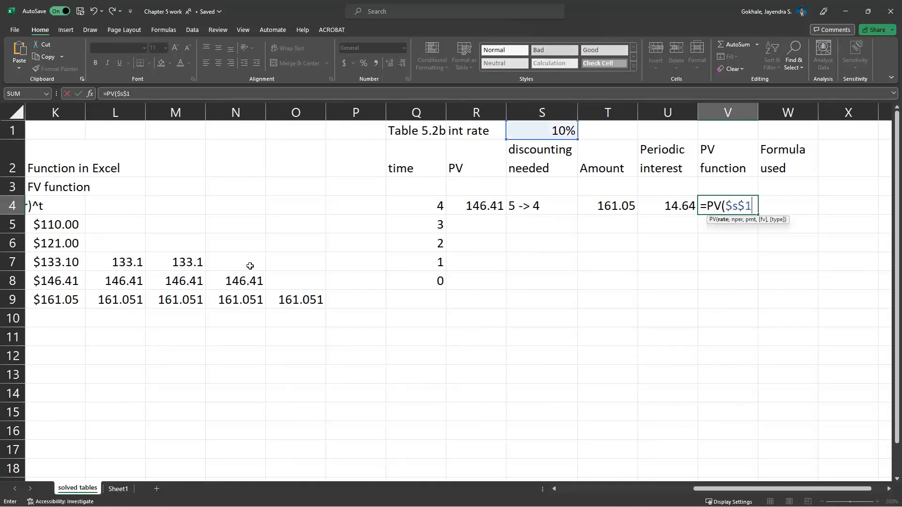
{"action": "type", "text": ","}
{"action": "type", "text": "1,0,"}
{"action": "key", "text": "Left"}
{"action": "key", "text": "Left"}
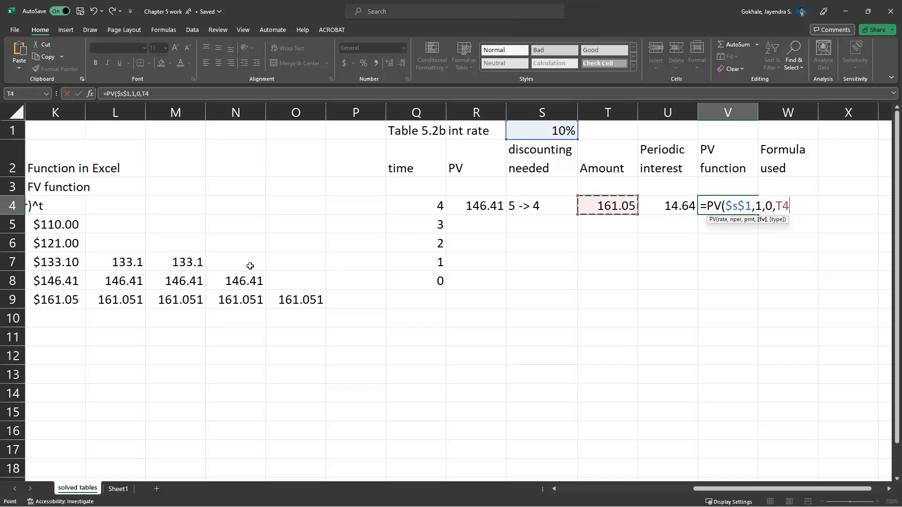
{"action": "type", "text": ",0"}
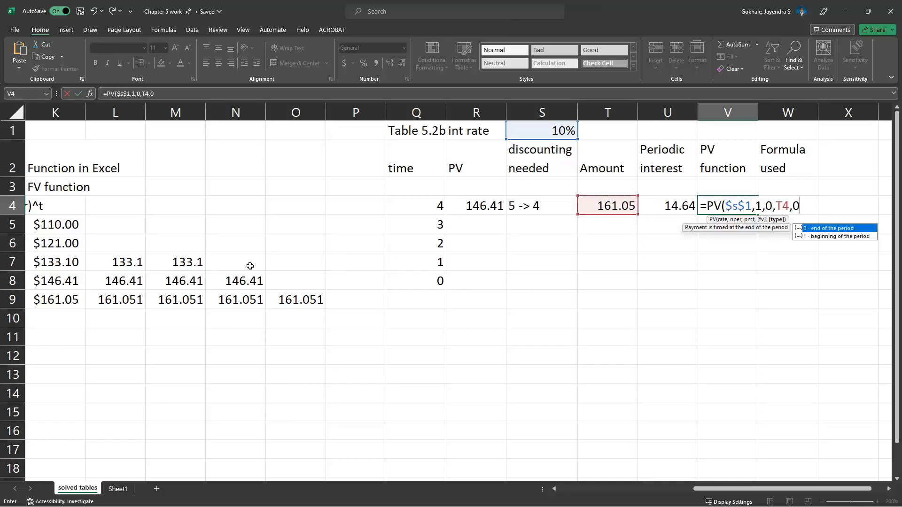
{"action": "type", "text": ")"}
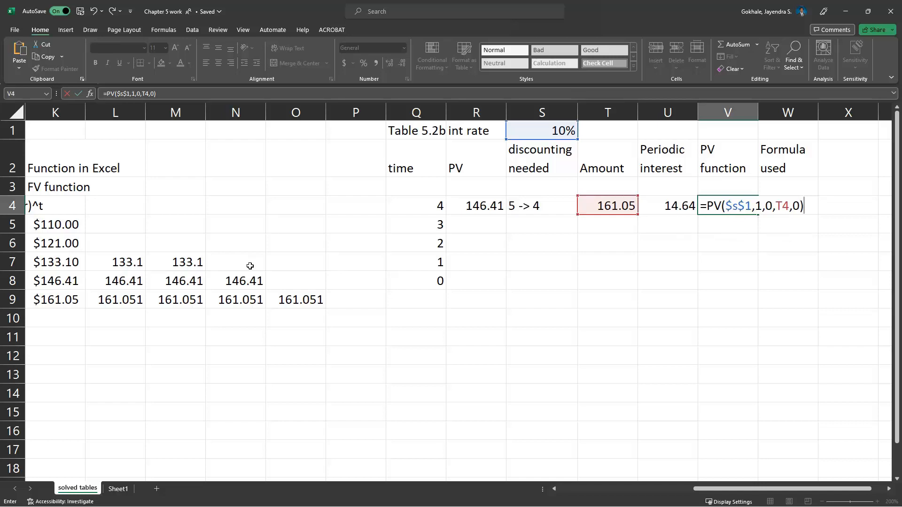
{"action": "left_click", "coordinate": [142, 92]}
{"action": "type", "text": "-"}
{"action": "key", "text": "Return"}
Enter the text FV/(1+r)^t as the formula used for time 4 in cell W4
{"action": "key", "text": "Up"}
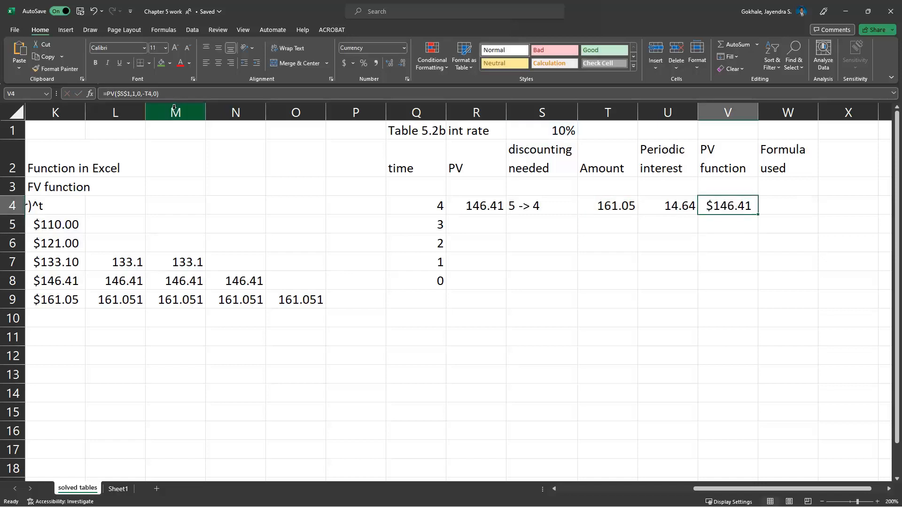
{"action": "key", "text": "Right"}
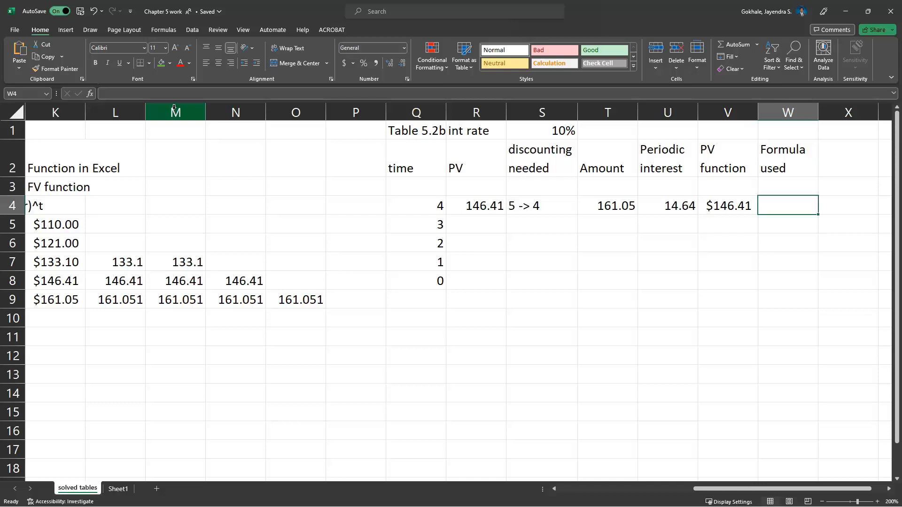
{"action": "type", "text": "FV/(1+r)^t"}
{"action": "key", "text": "Return"}
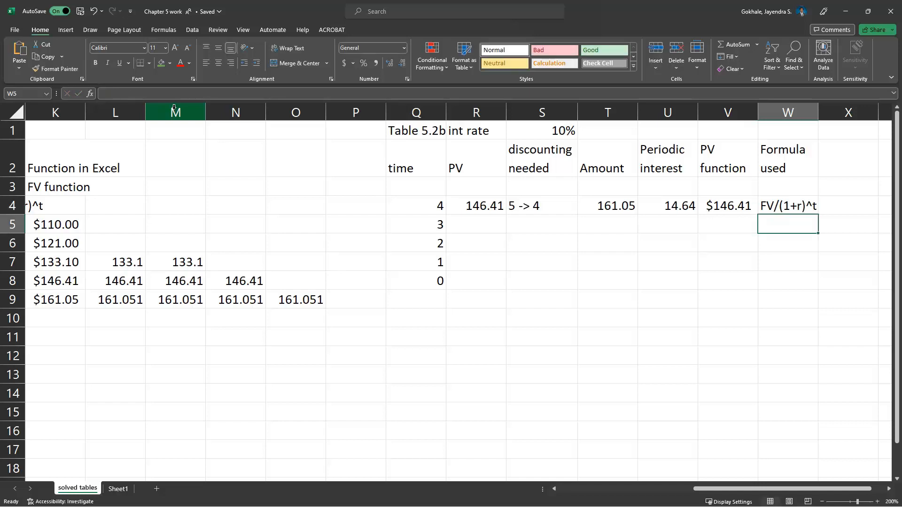
Set the Amount for time 3 in cell T5 to the previous present value with =R4
{"action": "key", "text": "Left"}
{"action": "key", "text": "Left"}
{"action": "key", "text": "Left"}
{"action": "key", "text": "Left"}
{"action": "key", "text": "Left"}
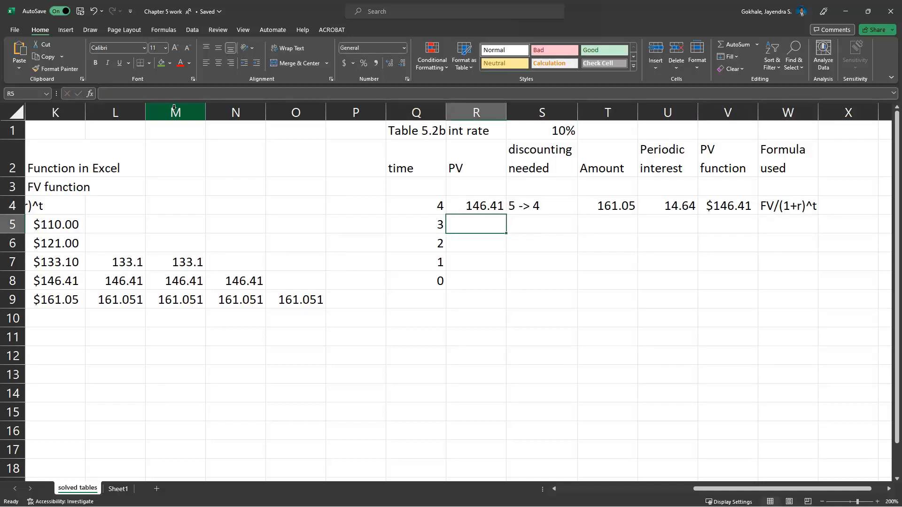
{"action": "key", "text": "Right"}
{"action": "key", "text": "Right"}
{"action": "type", "text": "="}
{"action": "key", "text": "Up"}
{"action": "key", "text": "Left"}
{"action": "key", "text": "Left"}
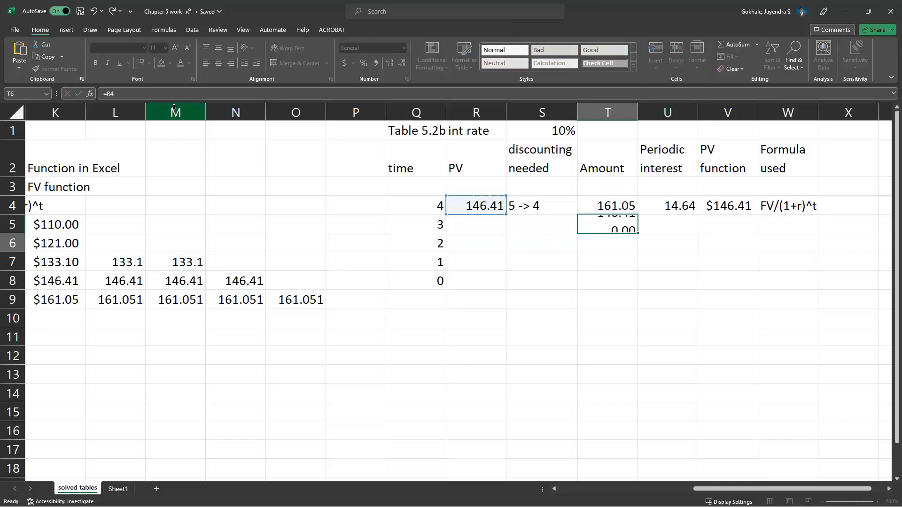
{"action": "key", "text": "Return"}
Enter "4 -> 3" as the discounting needed for time 3 in cell S5
{"action": "key", "text": "Left"}
{"action": "key", "text": "Up"}
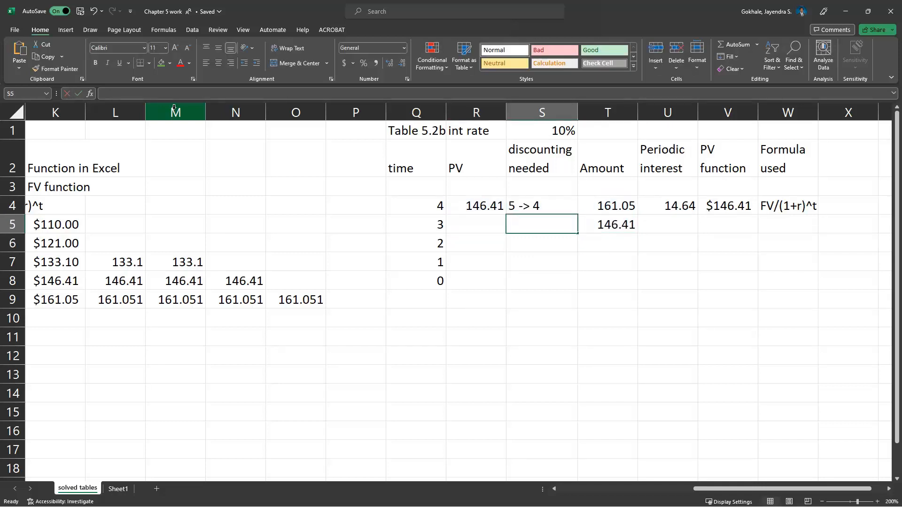
{"action": "type", "text": "4 -> 3"}
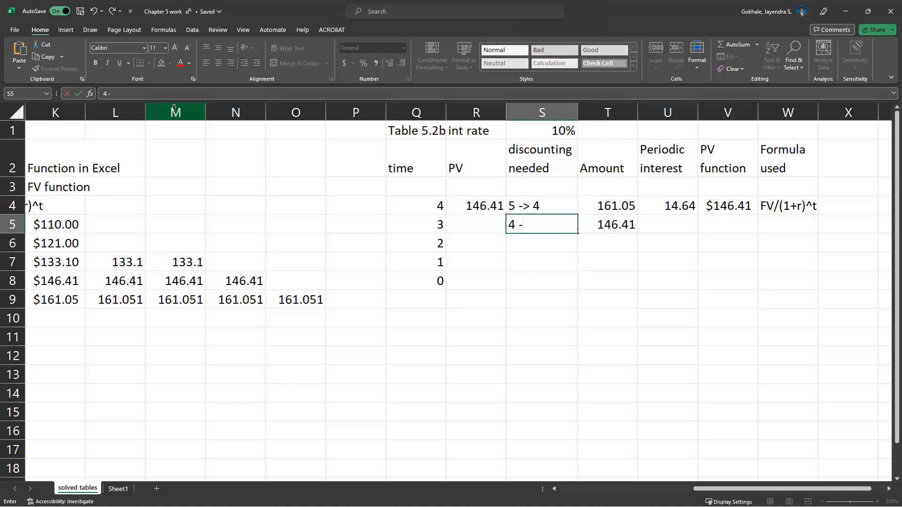
{"action": "key", "text": "Left"}
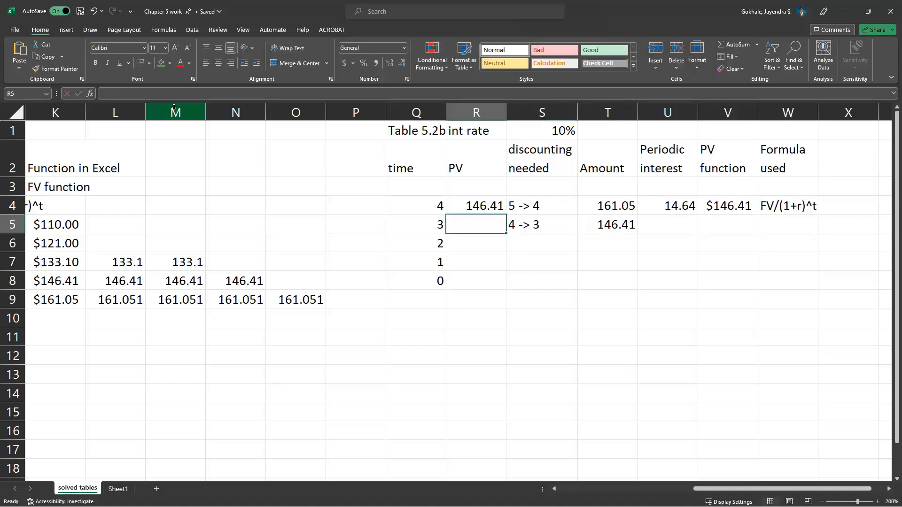
Copy the row 4 formulas for PV, periodic interest and PV function down into row 5
{"action": "key", "text": "ctrl+d"}
{"action": "key", "text": "Right"}
{"action": "key", "text": "Right"}
{"action": "key", "text": "Right"}
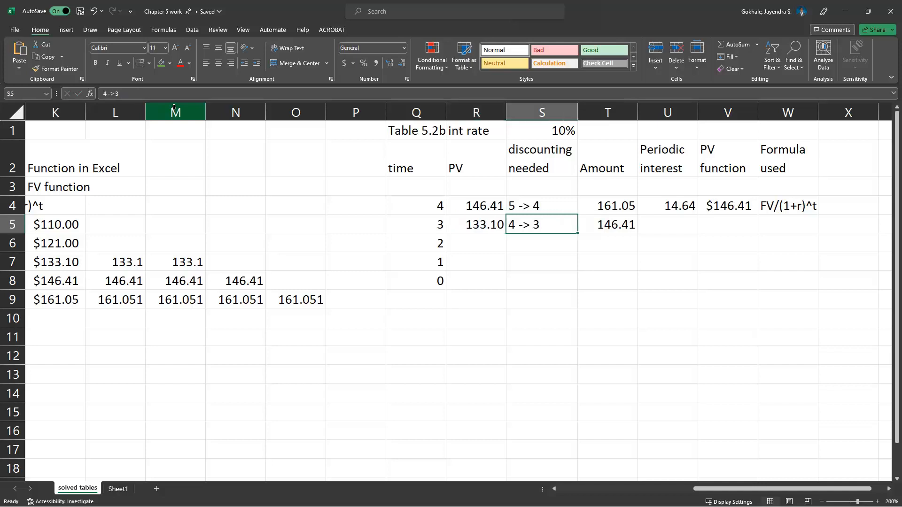
{"action": "key", "text": "ctrl+d"}
{"action": "key", "text": "Right"}
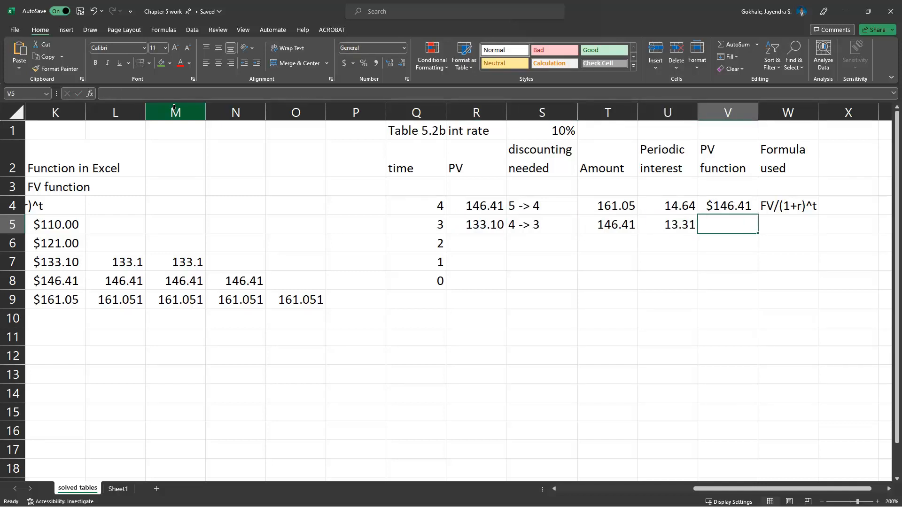
{"action": "key", "text": "ctrl+d"}
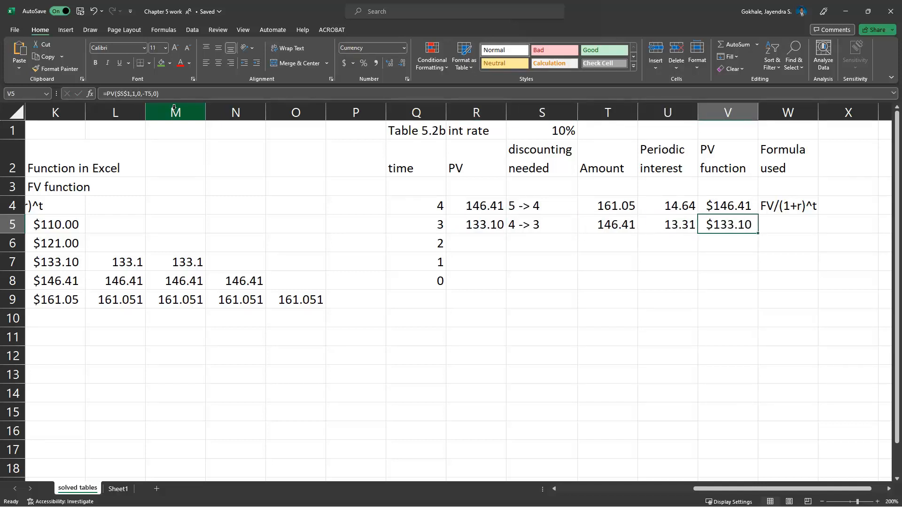
Review the copied PV formula in V5 and the neighbouring entries of the time 3 row
{"action": "key", "text": "F2"}
{"action": "key", "text": "Return"}
{"action": "key", "text": "Up"}
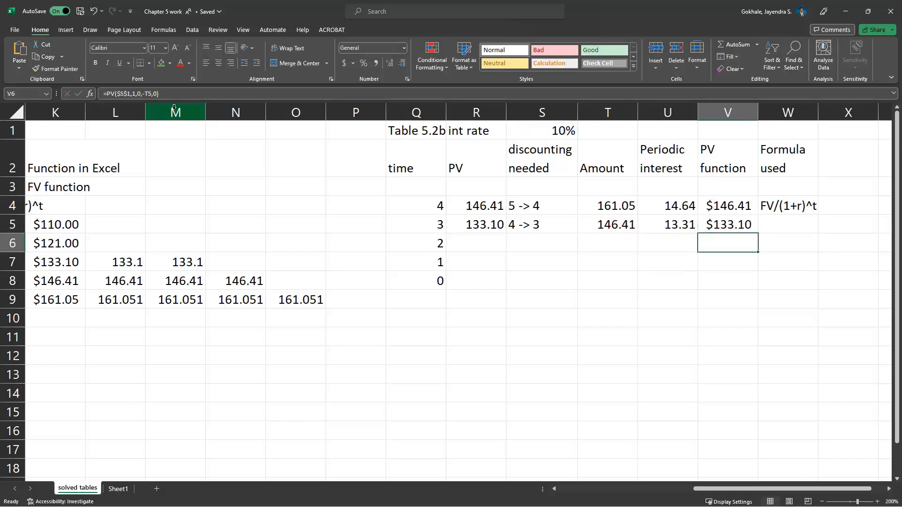
{"action": "key", "text": "Right"}
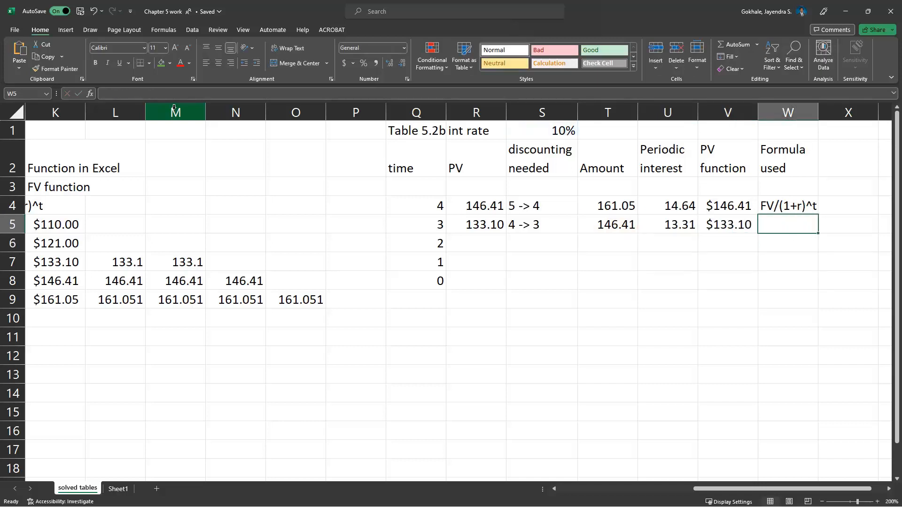
{"action": "key", "text": "Left"}
{"action": "key", "text": "Left"}
{"action": "key", "text": "Left"}
{"action": "key", "text": "Left"}
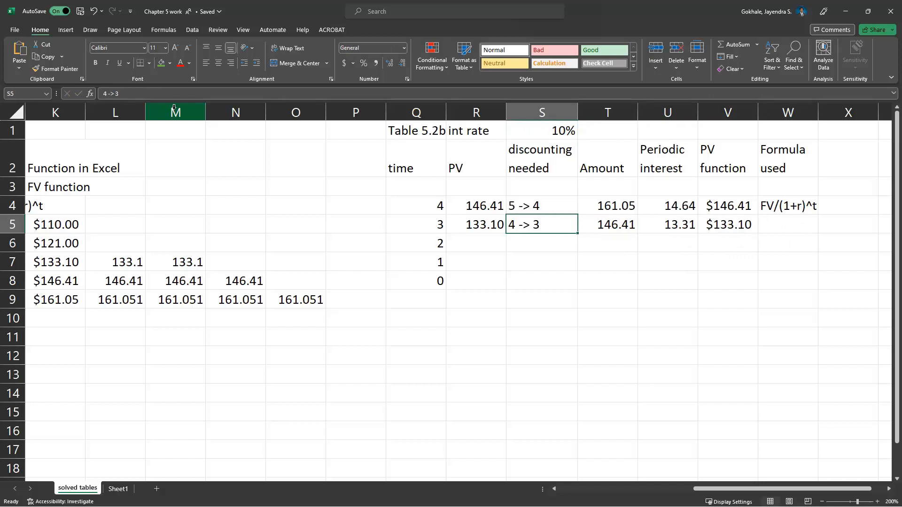
{"action": "key", "text": "Down"}
{"action": "key", "text": "Right"}
{"action": "key", "text": "Right"}
{"action": "key", "text": "Right"}
{"action": "key", "text": "Right"}
{"action": "key", "text": "Right"}
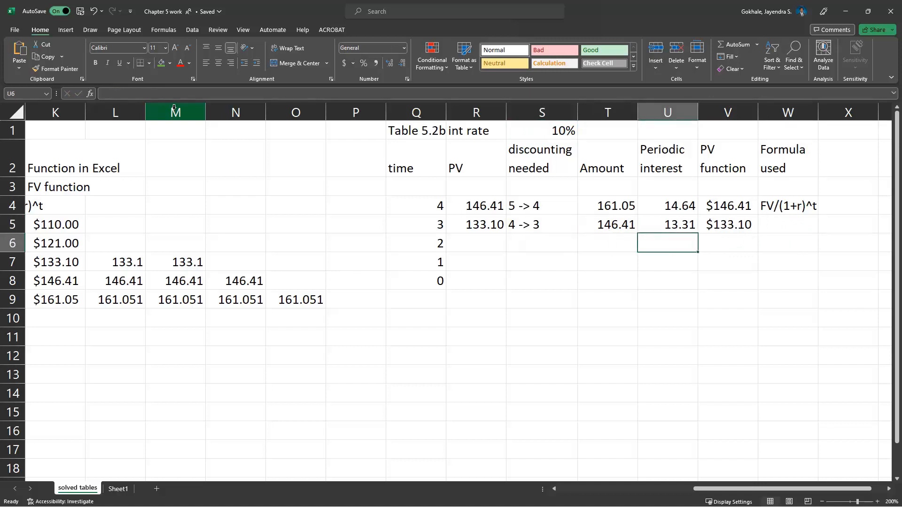
{"action": "key", "text": "Up"}
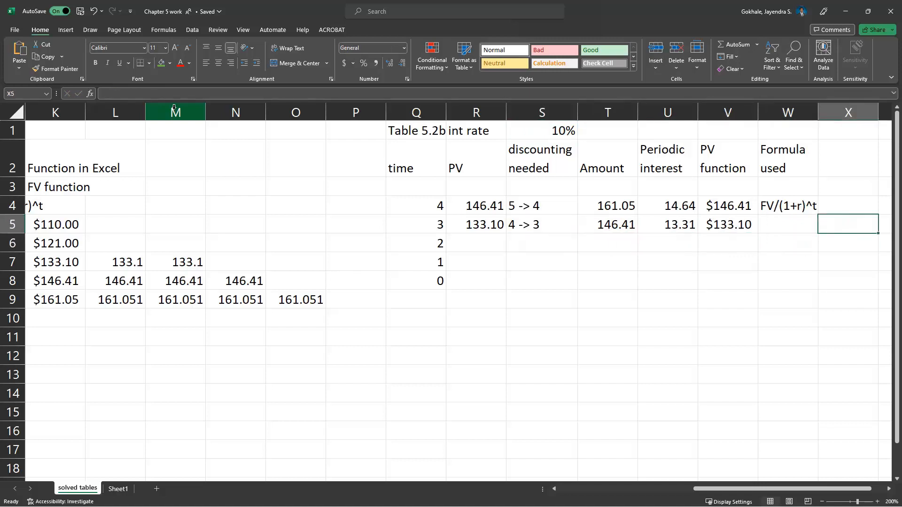
Move the time values 2, 1 and 0 down one row into Q7:Q9, leaving Q6 empty
{"action": "key", "text": "Down"}
{"action": "key", "text": "Left"}
{"action": "key", "text": "Left"}
{"action": "key", "text": "Left"}
{"action": "key", "text": "Left"}
{"action": "key", "text": "Left"}
{"action": "key", "text": "Left"}
{"action": "key", "text": "Left"}
{"action": "key", "text": "shift+Down"}
{"action": "key", "text": "shift+Down"}
{"action": "key", "text": "ctrl+x"}
{"action": "key", "text": "Down"}
{"action": "key", "text": "ctrl+v"}
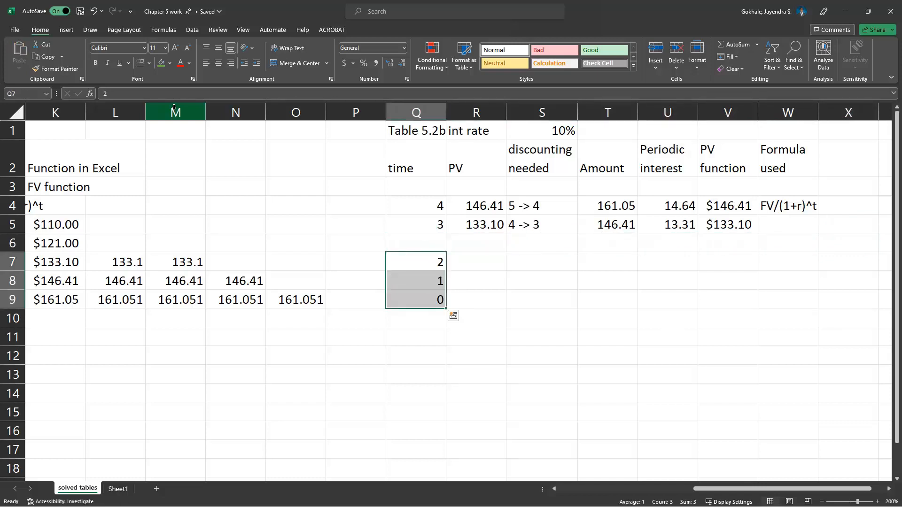
Enter "5-> 3" as the discounting needed in cell S6
{"action": "key", "text": "Up"}
{"action": "key", "text": "Right"}
{"action": "key", "text": "Right"}
{"action": "type", "text": "5"}
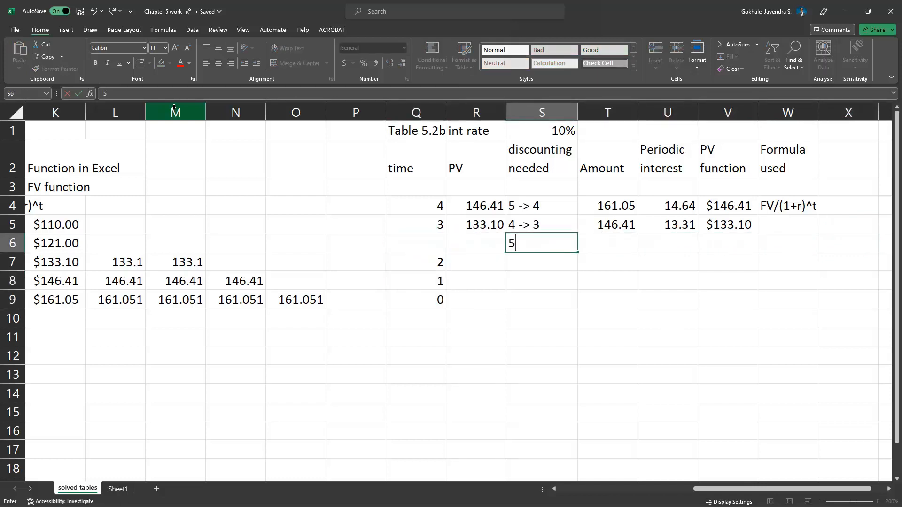
{"action": "type", "text": "-> 3"}
{"action": "key", "text": "Return"}
{"action": "key", "text": "Up"}
Enter 161.05 as the Amount in cell T6
{"action": "key", "text": "Right"}
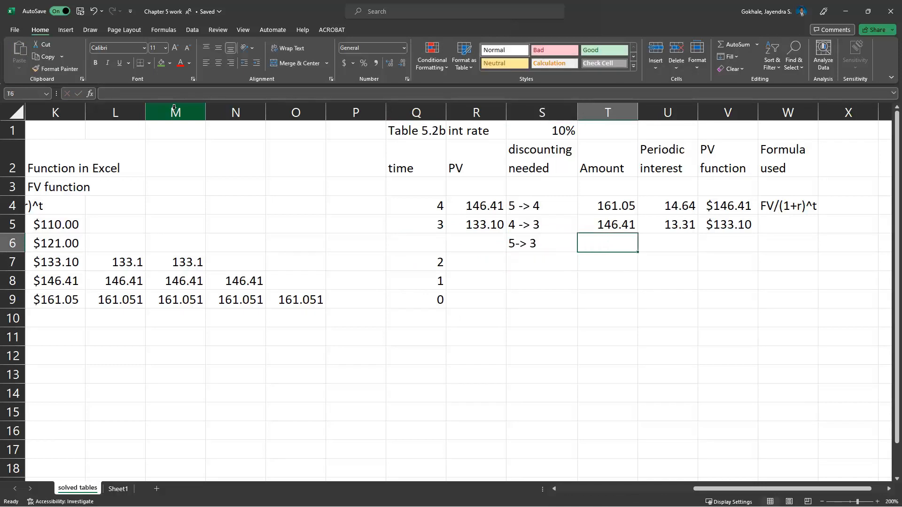
{"action": "key", "text": "Left"}
{"action": "key", "text": "Left"}
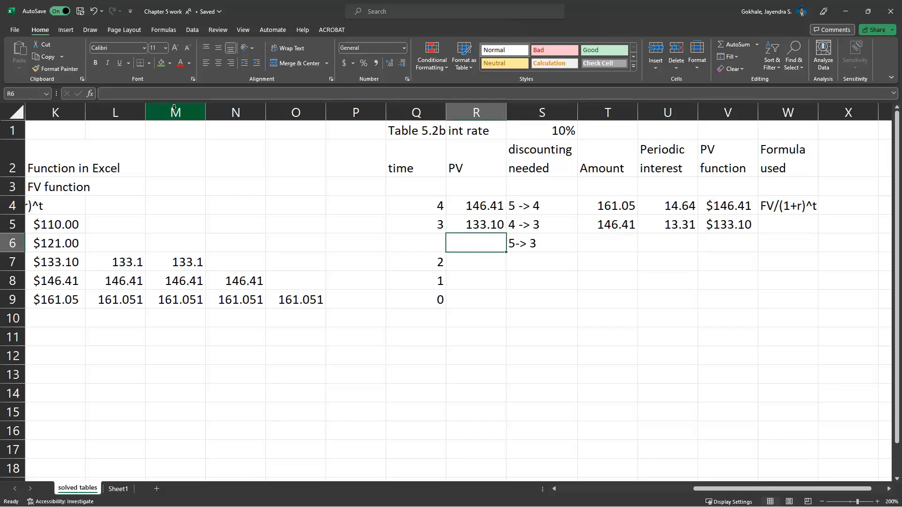
{"action": "key", "text": "Right"}
{"action": "key", "text": "Right"}
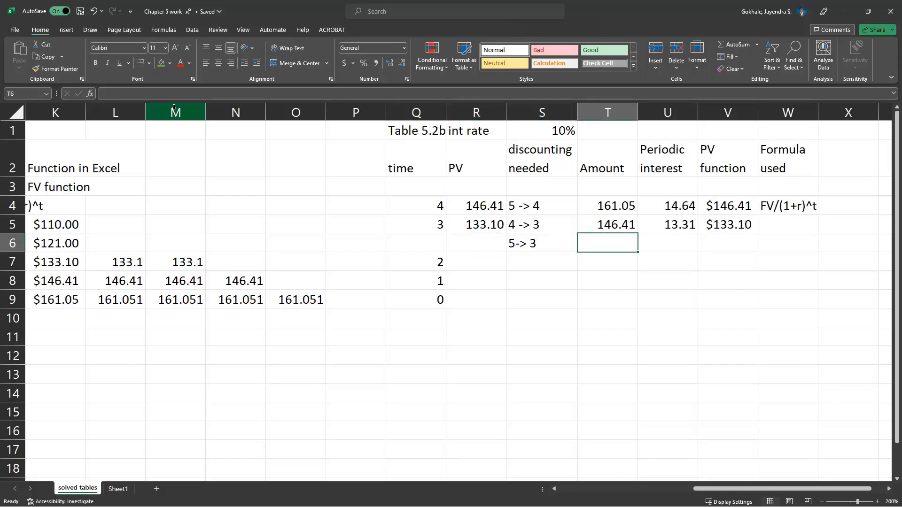
{"action": "type", "text": "161..0"}
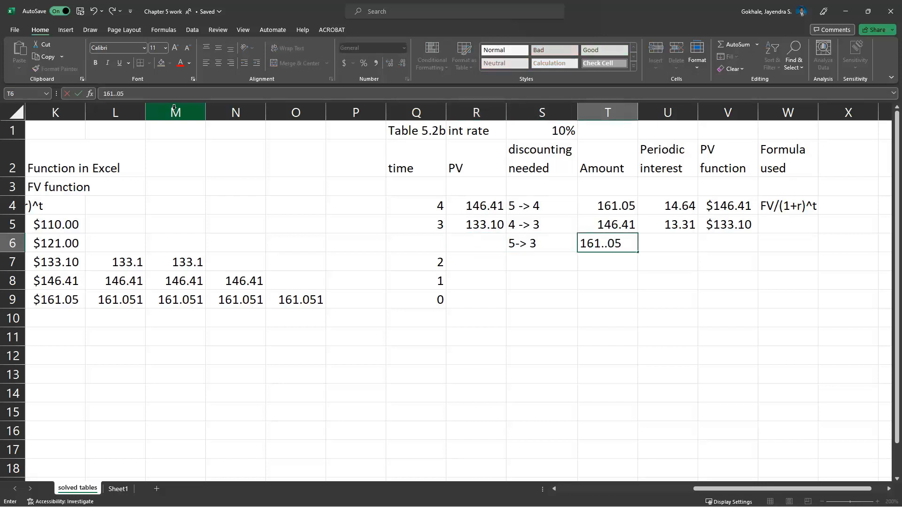
{"action": "type", "text": "5"}
{"action": "key", "text": "Return"}
{"action": "key", "text": "Right"}
{"action": "key", "text": "Up"}
{"action": "key", "text": "Left"}
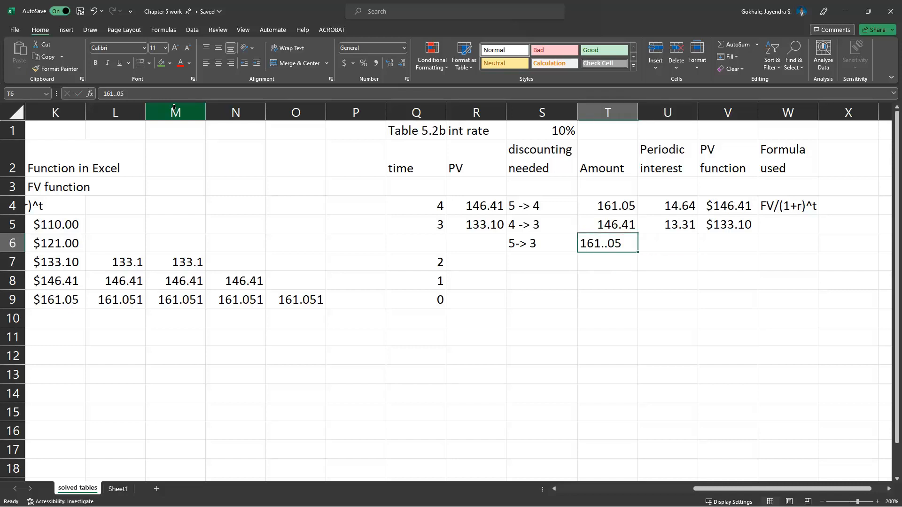
{"action": "type", "text": "161.05"}
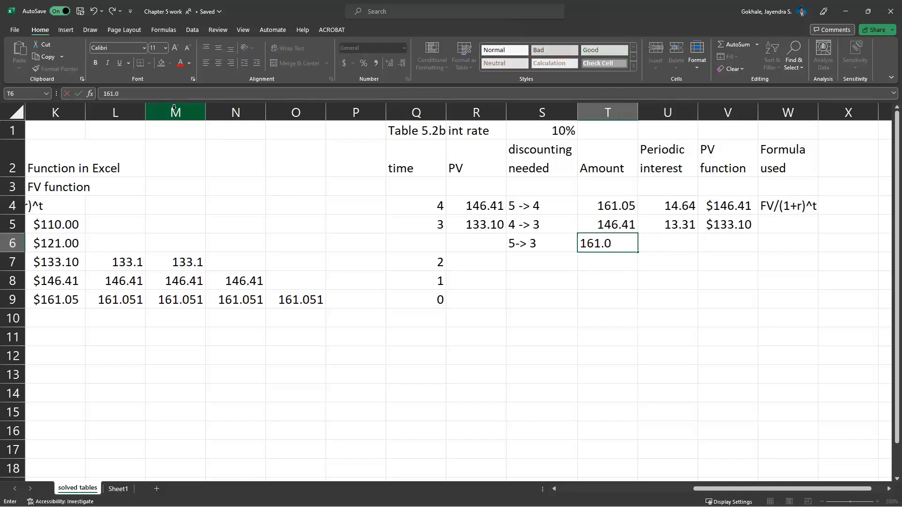
{"action": "key", "text": "Return"}
Delete the cells Q6:W6 and shift the cells below up
{"action": "key", "text": "Up"}
{"action": "key", "text": "Up"}
{"action": "key", "text": "Down"}
{"action": "key", "text": "Left"}
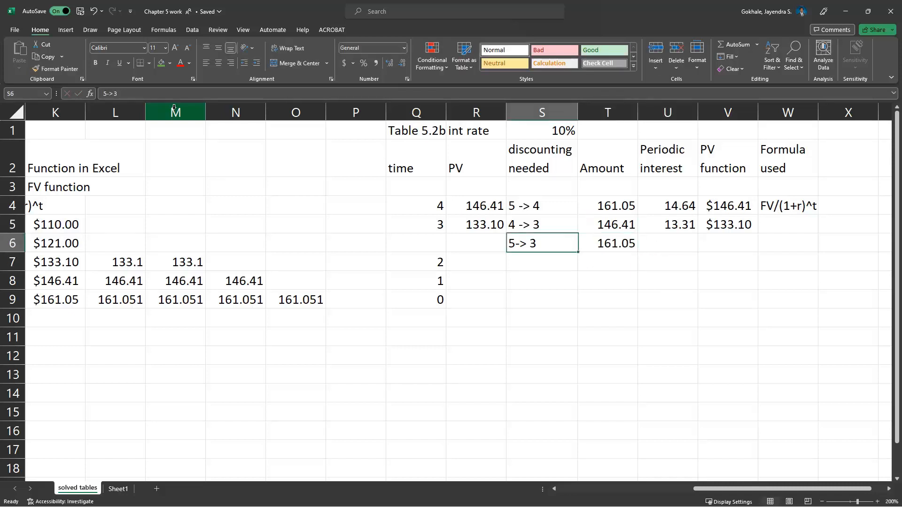
{"action": "key", "text": "Left"}
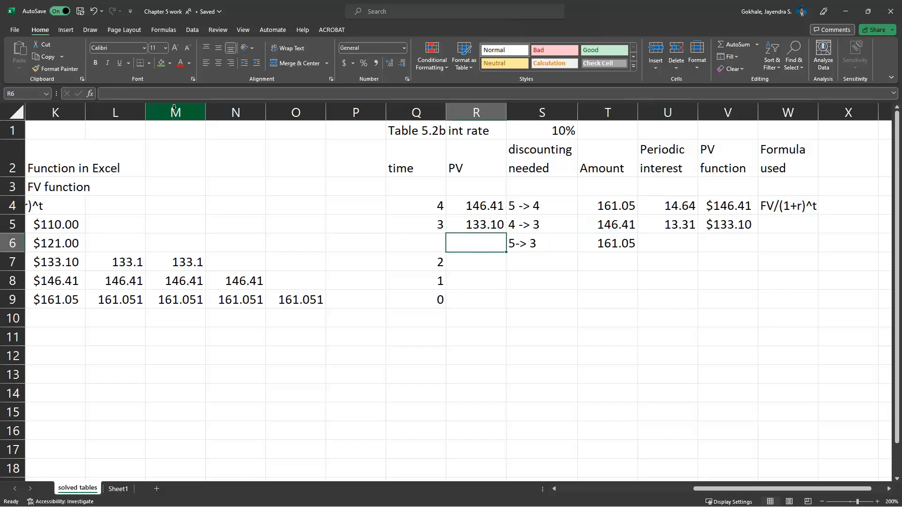
{"action": "key", "text": "shift+Right"}
{"action": "key", "text": "shift+Left"}
{"action": "key", "text": "Left"}
{"action": "key", "text": "shift+Right"}
{"action": "key", "text": "shift+Right"}
{"action": "key", "text": "shift+Right"}
{"action": "key", "text": "shift+Right"}
{"action": "key", "text": "shift+Right"}
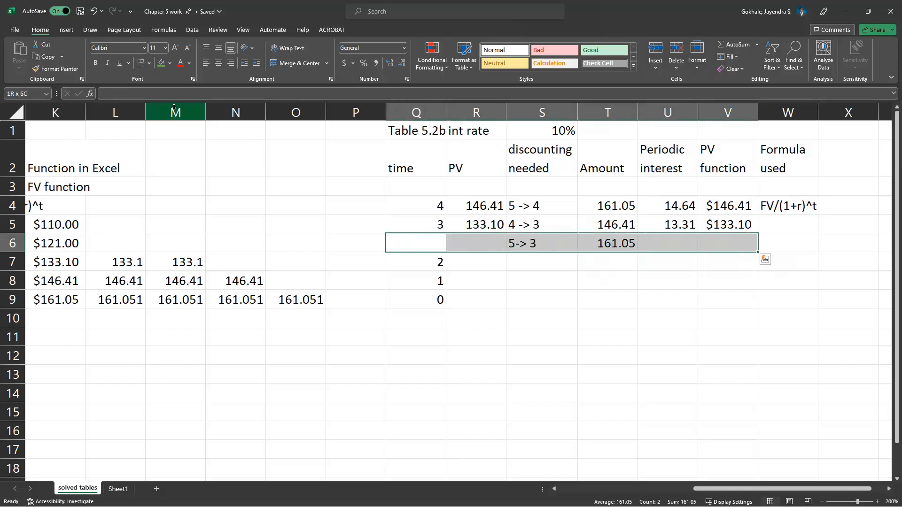
{"action": "key", "text": "shift+Right"}
{"action": "key", "text": "ctrl+minus"}
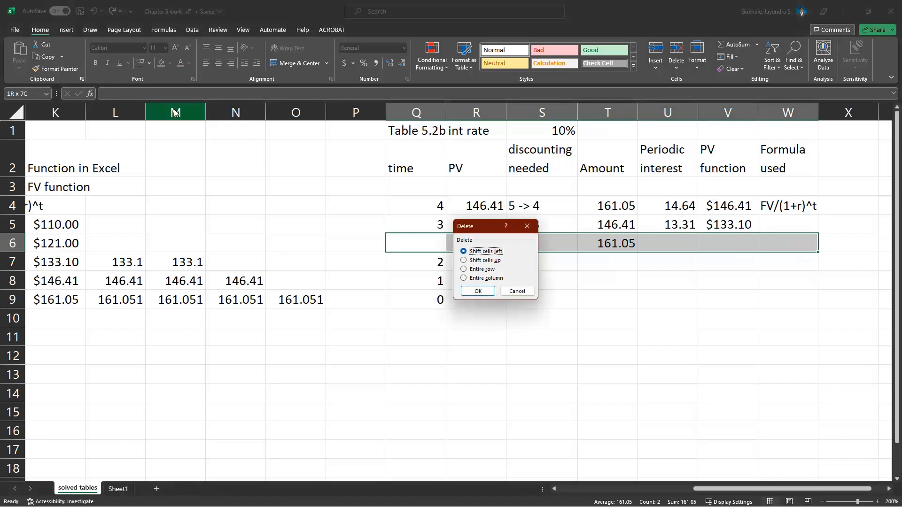
{"action": "key", "text": "Down"}
{"action": "key", "text": "Return"}
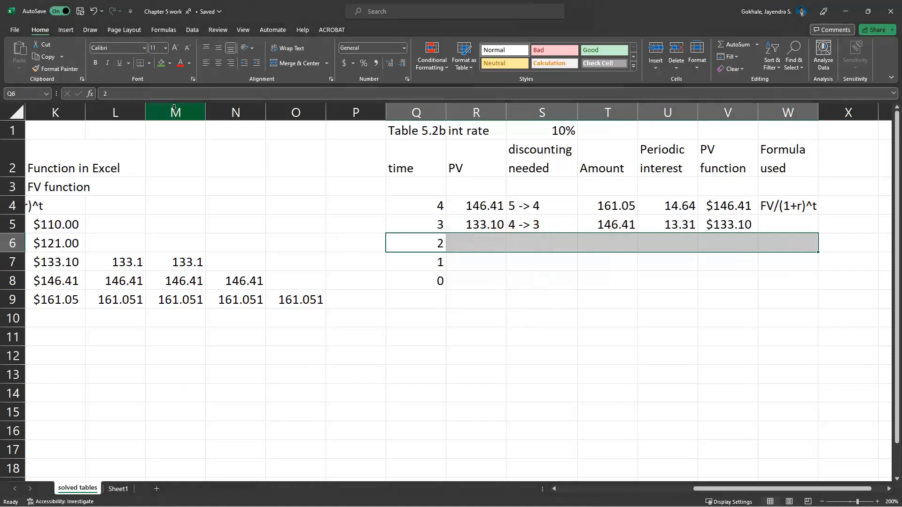
Calculate the two-period present value of the time 4 Amount in cell X5 with =PV($S$1,2,0,-T4,0)
{"action": "key", "text": "Right"}
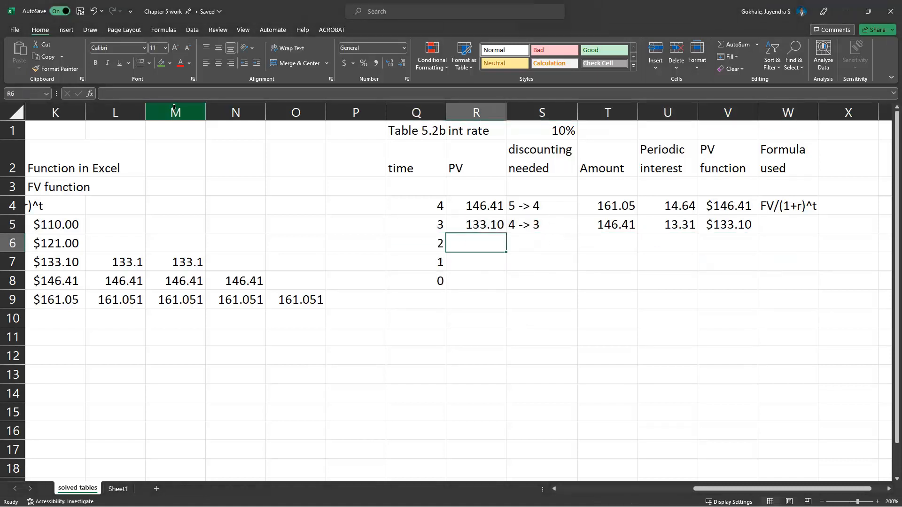
{"action": "key", "text": "Up"}
{"action": "key", "text": "Right"}
{"action": "key", "text": "Right"}
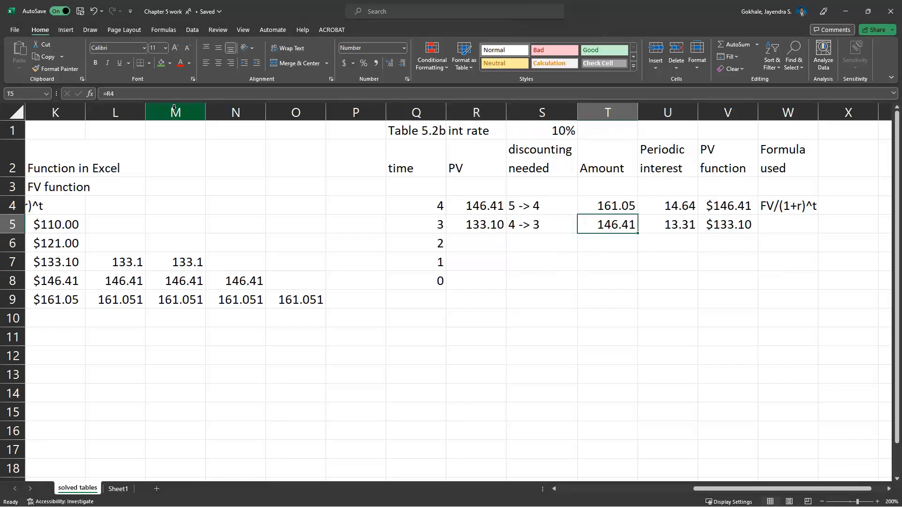
{"action": "key", "text": "Right"}
{"action": "key", "text": "Right"}
{"action": "key", "text": "Right"}
{"action": "key", "text": "Right"}
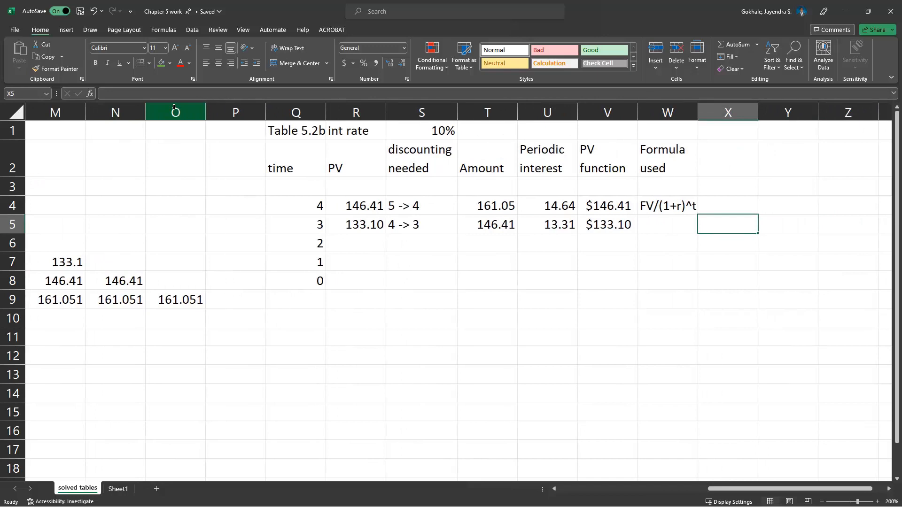
{"action": "type", "text": "="}
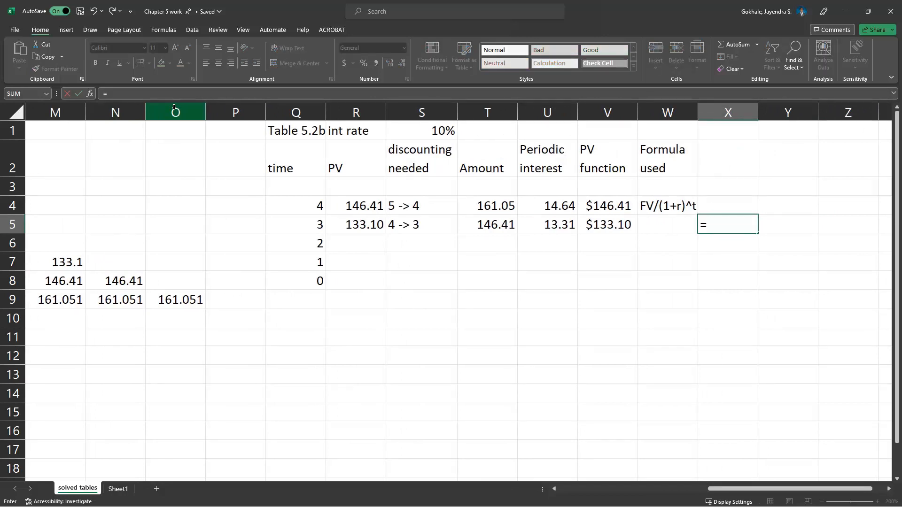
{"action": "type", "text": "PV("}
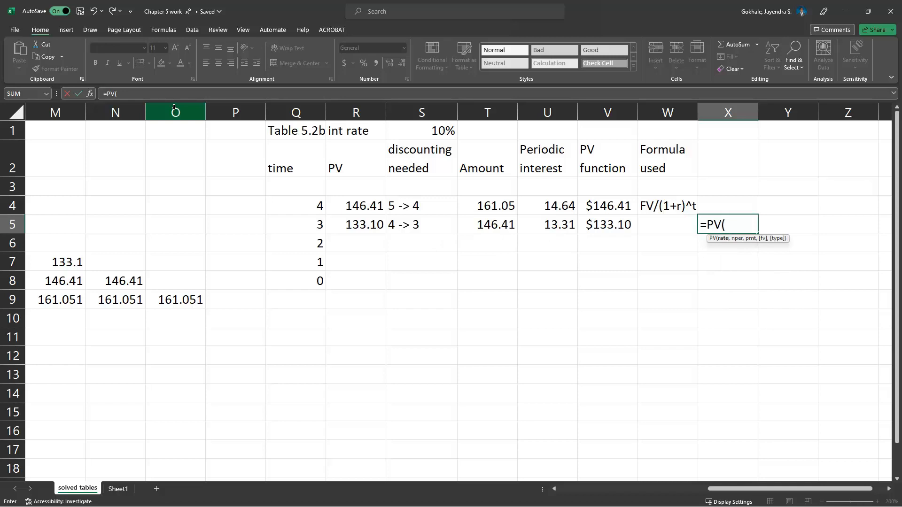
{"action": "type", "text": "$s$1,"}
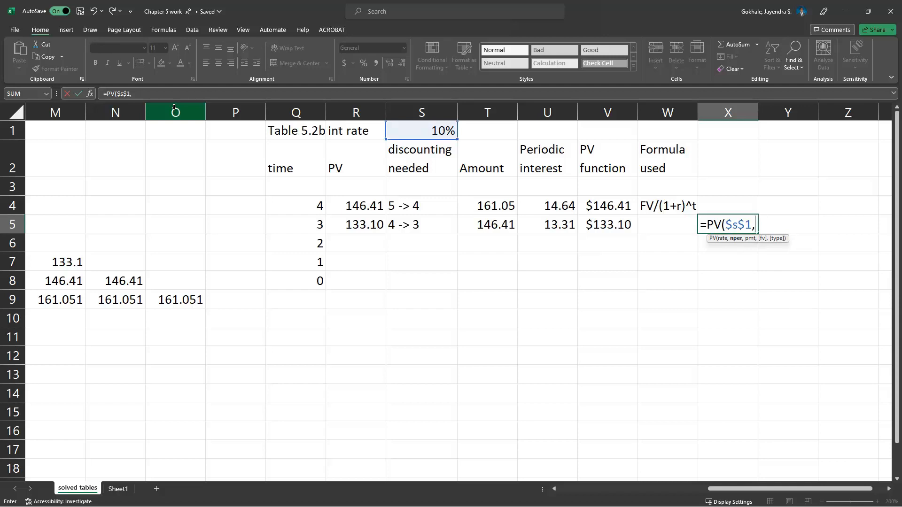
{"action": "type", "text": ",0,-"}
{"action": "key", "text": "Up"}
{"action": "key", "text": "Left"}
{"action": "key", "text": "Left"}
{"action": "key", "text": "Left"}
{"action": "key", "text": "Left"}
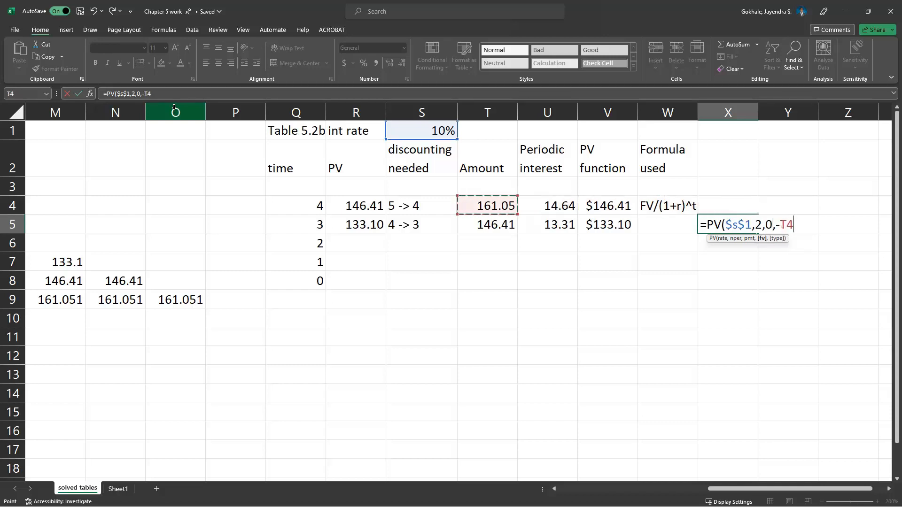
{"action": "type", "text": ","}
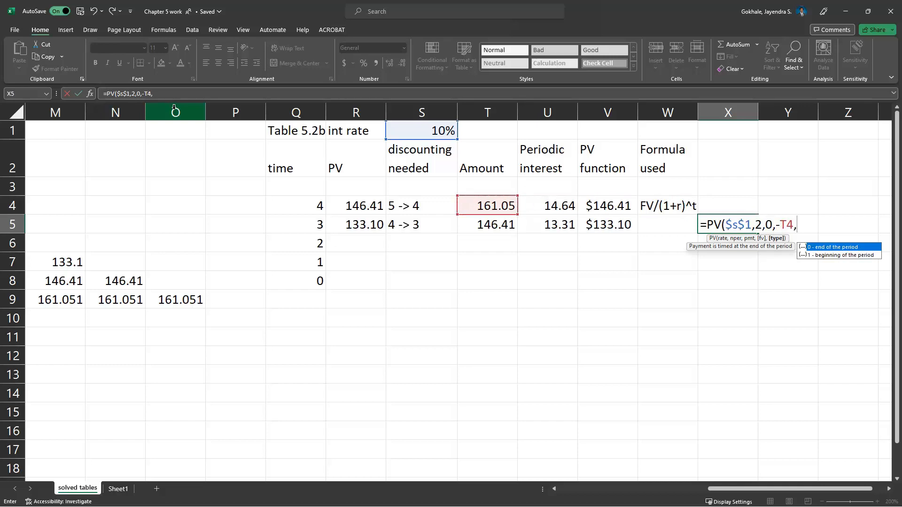
{"action": "type", "text": "0)"}
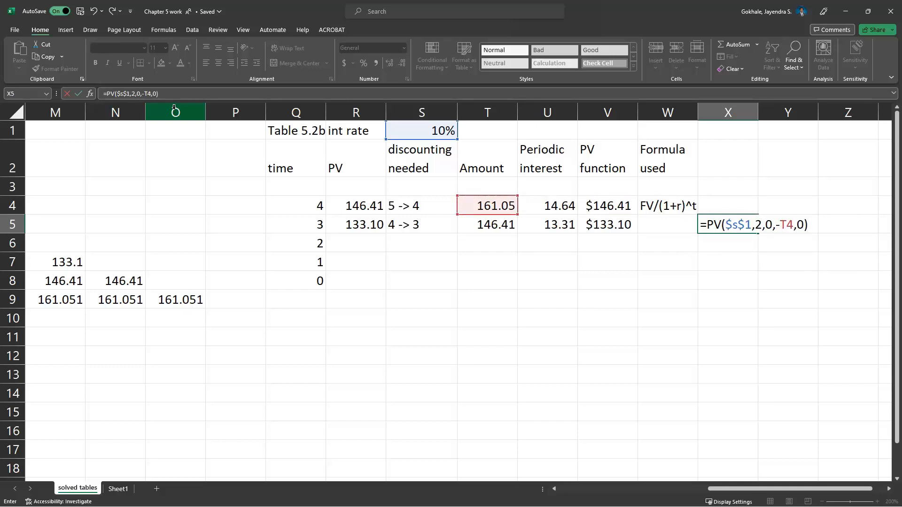
{"action": "key", "text": "Return"}
{"action": "key", "text": "Up"}
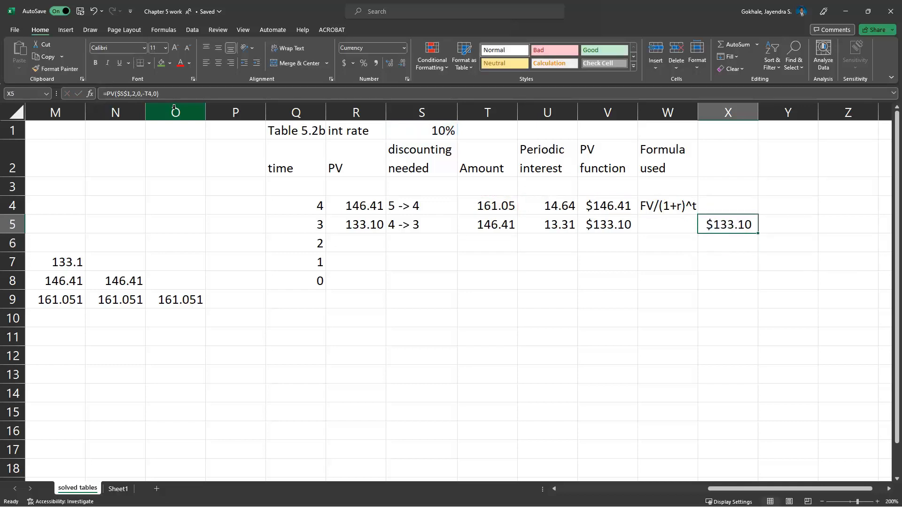
Add the column header "PV fn 2pds" in cell X2
{"action": "key", "text": "Up"}
{"action": "key", "text": "Up"}
{"action": "key", "text": "Up"}
{"action": "type", "text": "PV"}
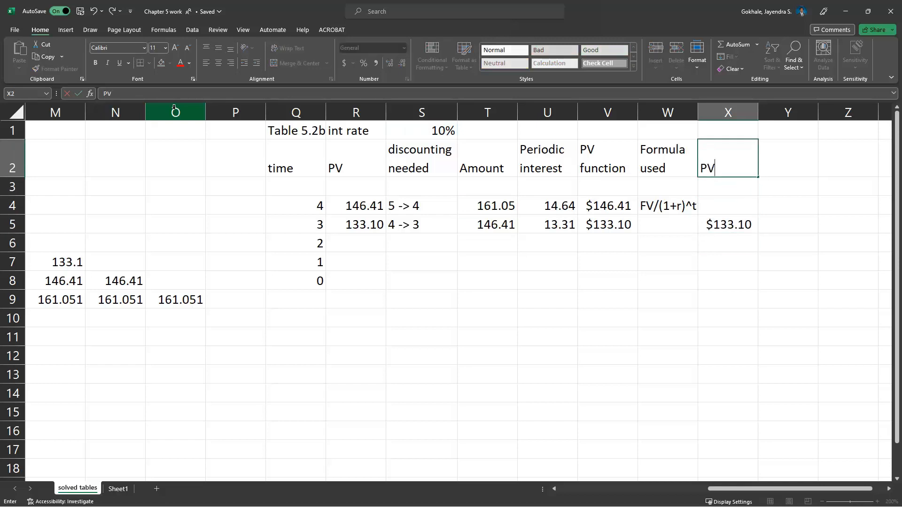
{"action": "type", "text": " fn 2pds"}
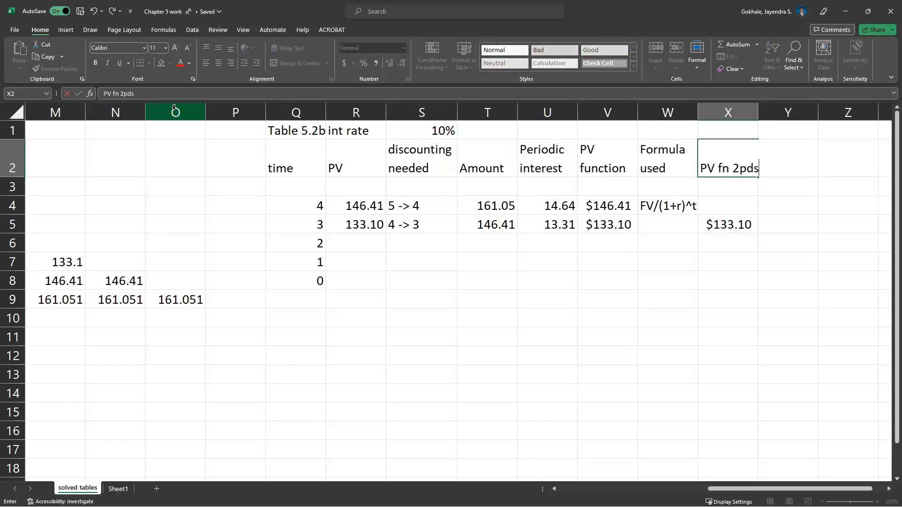
{"action": "key", "text": "Left"}
Extend the header in V2 to "PV function 1 pd"
{"action": "key", "text": "Left"}
{"action": "key", "text": "F2"}
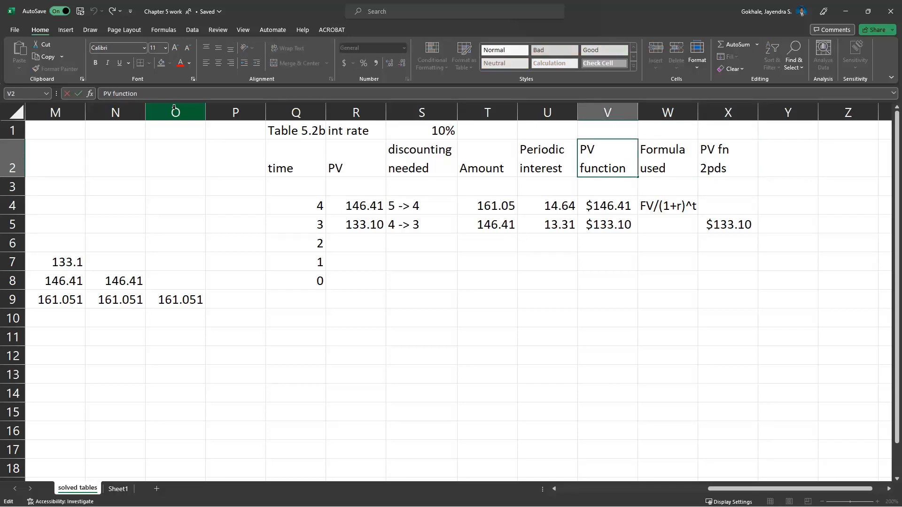
{"action": "type", "text": "1 pd"}
{"action": "key", "text": "Return"}
{"action": "key", "text": "Up"}
Insert a space in the X2 header so it reads "PV fn 2 pds"
{"action": "key", "text": "Right"}
{"action": "key", "text": "Right"}
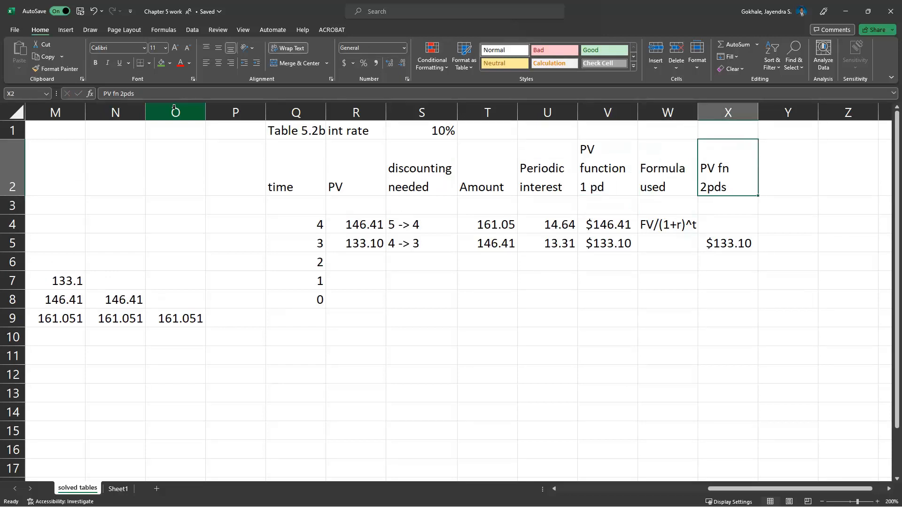
{"action": "key", "text": "F2"}
{"action": "key", "text": "Left"}
{"action": "key", "text": "Left"}
{"action": "key", "text": "Left"}
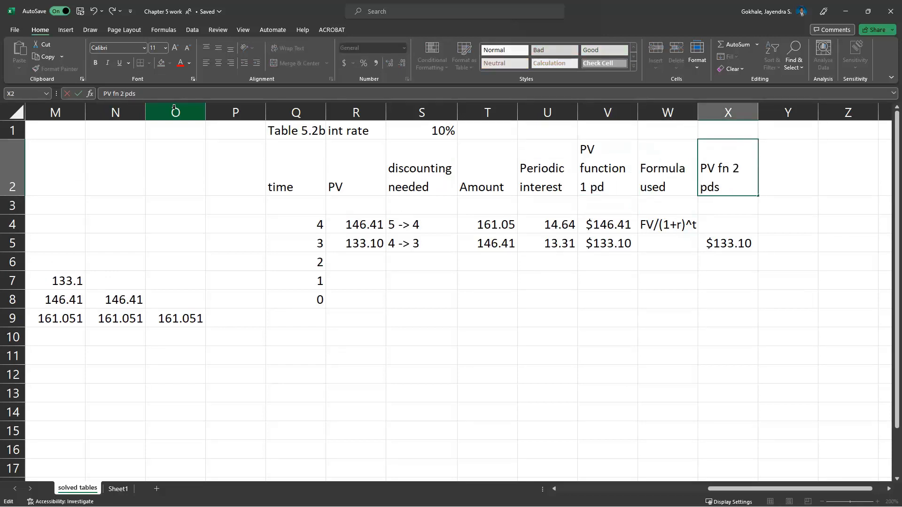
{"action": "key", "text": "Return"}
Shorten the header in V2 to "PV fn 1 pd"
{"action": "key", "text": "Up"}
{"action": "key", "text": "Left"}
{"action": "key", "text": "Left"}
{"action": "key", "text": "F2"}
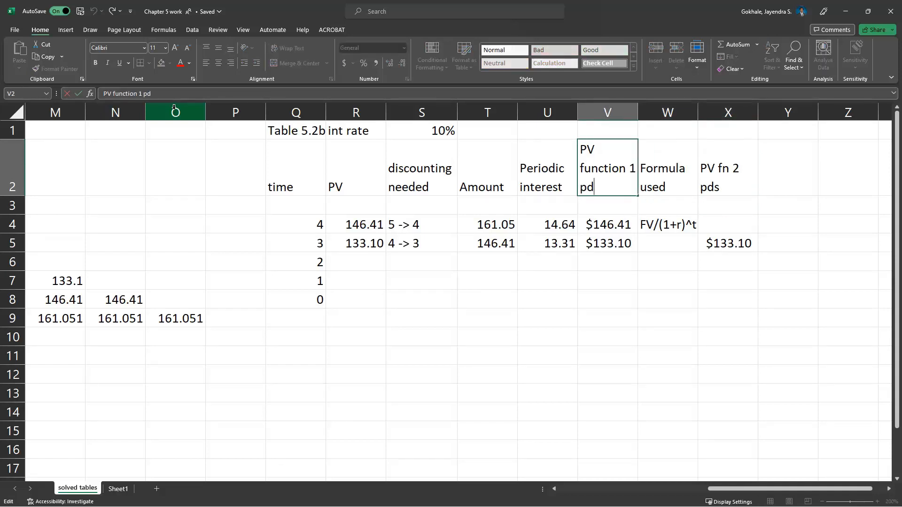
{"action": "key", "text": "Left"}
{"action": "key", "text": "Left"}
{"action": "key", "text": "Left"}
{"action": "key", "text": "Left"}
{"action": "key", "text": "Left"}
{"action": "key", "text": "Left"}
{"action": "key", "text": "Left"}
{"action": "key", "text": "Left"}
{"action": "key", "text": "Left"}
{"action": "key", "text": "Left"}
{"action": "key", "text": "Left"}
{"action": "key", "text": "Left"}
{"action": "key", "text": "Delete"}
{"action": "key", "text": "Delete"}
{"action": "key", "text": "Delete"}
{"action": "key", "text": "Delete"}
{"action": "key", "text": "Delete"}
{"action": "key", "text": "Delete"}
{"action": "key", "text": "Return"}
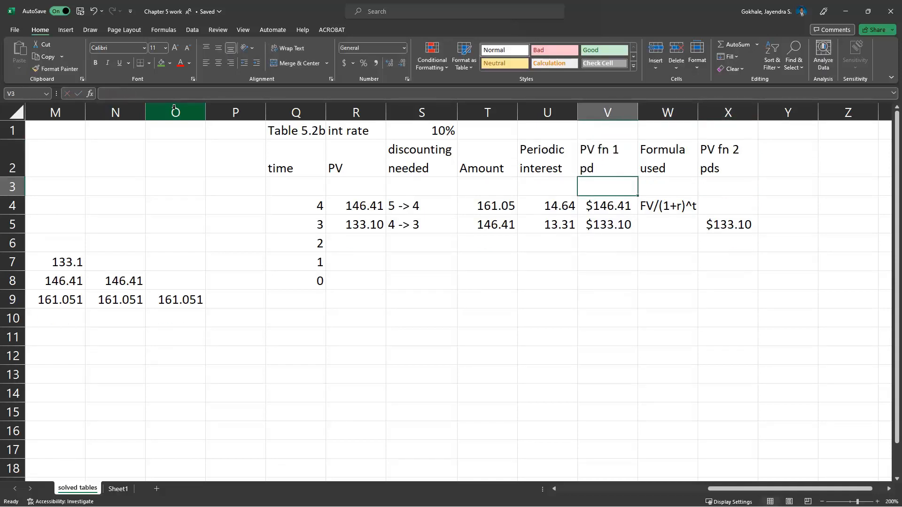
Copy the "PV fn 2 pds" header into Y2 and change it to "PV fn 3 pds"
{"action": "key", "text": "Up"}
{"action": "key", "text": "Right"}
{"action": "key", "text": "Right"}
{"action": "key", "text": "Down"}
{"action": "key", "text": "Down"}
{"action": "key", "text": "Down"}
{"action": "key", "text": "Up"}
{"action": "key", "text": "Up"}
{"action": "key", "text": "Up"}
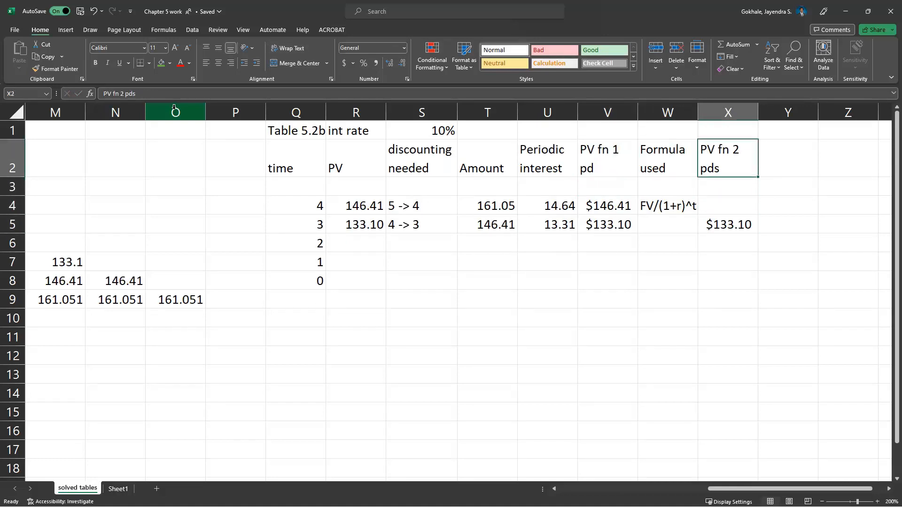
{"action": "key", "text": "Right"}
{"action": "key", "text": "ctrl+r"}
{"action": "key", "text": "F2"}
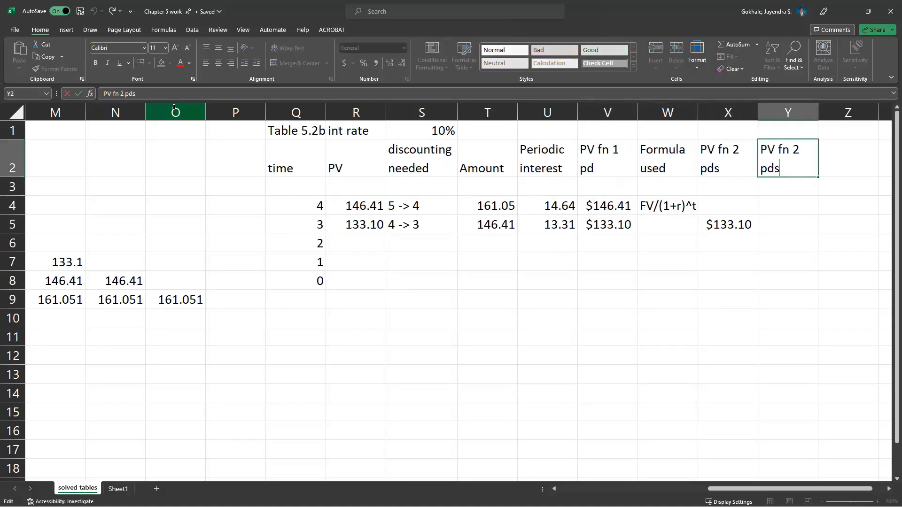
{"action": "key", "text": "Left"}
{"action": "key", "text": "Left"}
{"action": "key", "text": "Left"}
{"action": "key", "text": "Left"}
{"action": "key", "text": "shift+Left"}
{"action": "type", "text": "3"}
{"action": "key", "text": "Return"}
Enter "3 -> 2" as the discounting needed for time 2 in S6
{"action": "key", "text": "Down"}
{"action": "key", "text": "Down"}
{"action": "key", "text": "Down"}
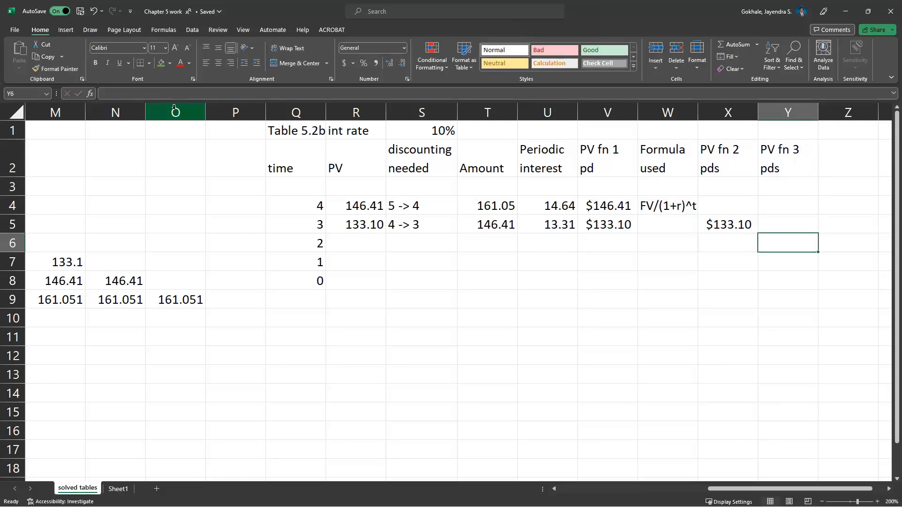
{"action": "key", "text": "ctrl+Left"}
{"action": "key", "text": "Right"}
{"action": "key", "text": "Right"}
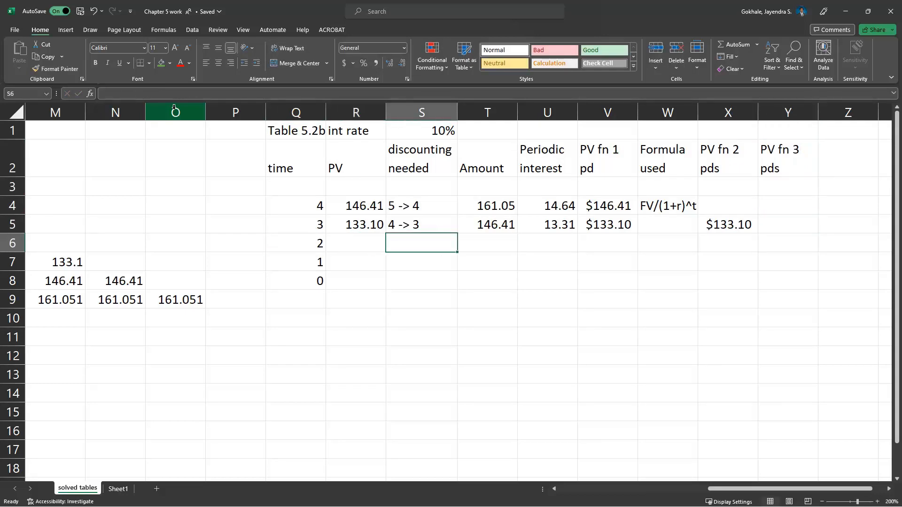
{"action": "type", "text": "3"}
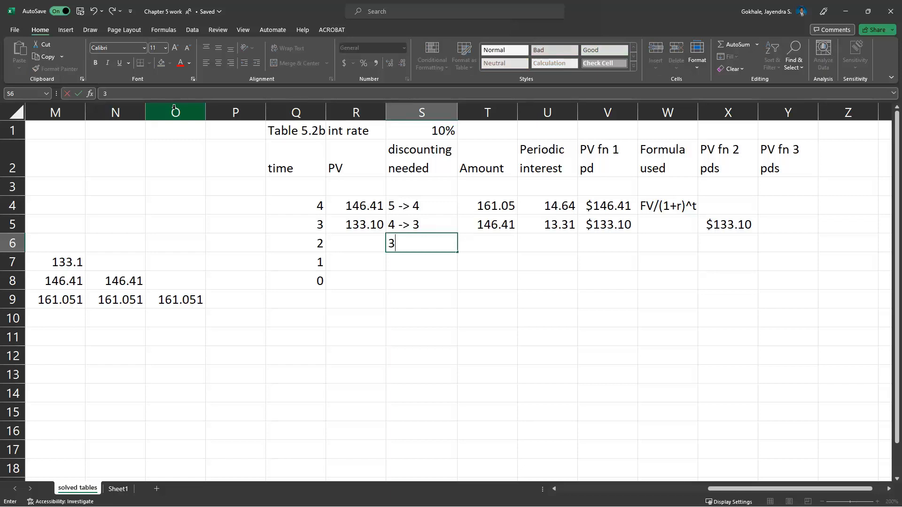
{"action": "type", "text": " -> 2"}
{"action": "key", "text": "Tab"}
Fill the Amount, PV and Periodic interest formulas down from row 5 into T6, R6 and U6
{"action": "key", "text": "ctrl+d"}
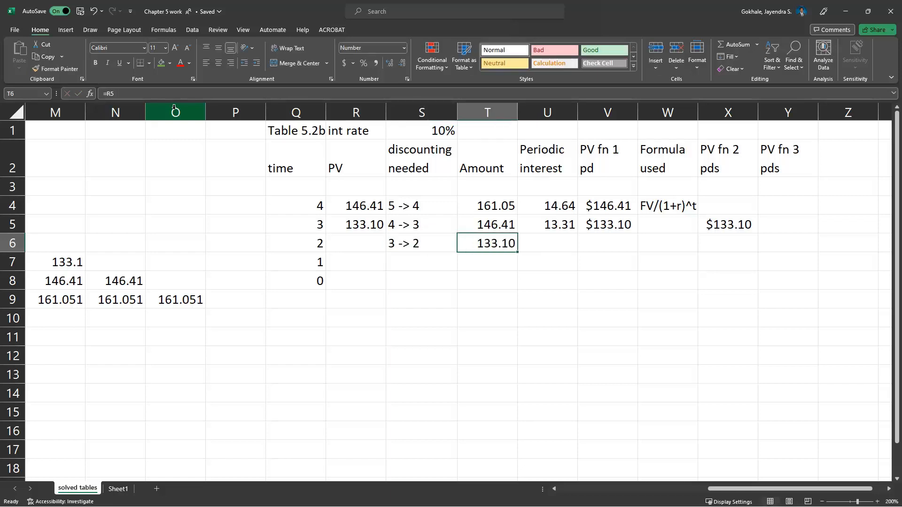
{"action": "key", "text": "Tab"}
{"action": "key", "text": "Left"}
{"action": "key", "text": "Left"}
{"action": "key", "text": "Left"}
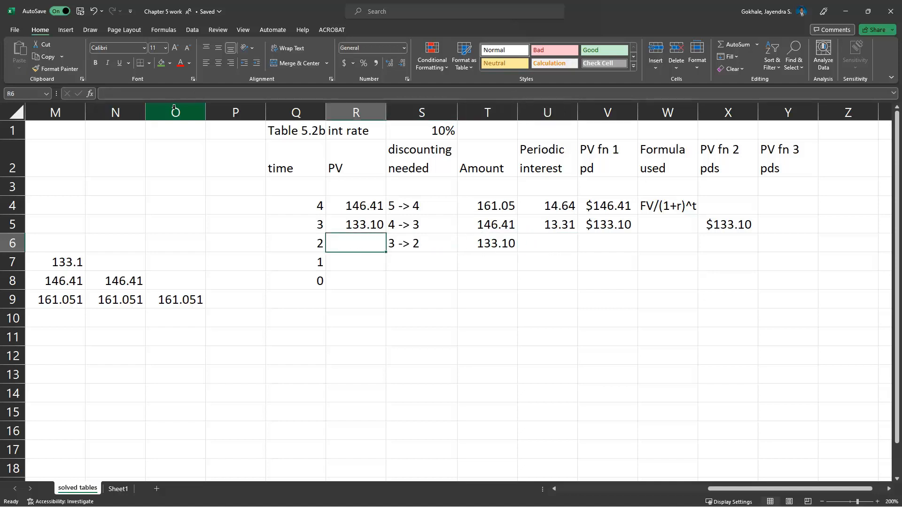
{"action": "key", "text": "ctrl+d"}
{"action": "key", "text": "Right"}
{"action": "key", "text": "Right"}
{"action": "key", "text": "Right"}
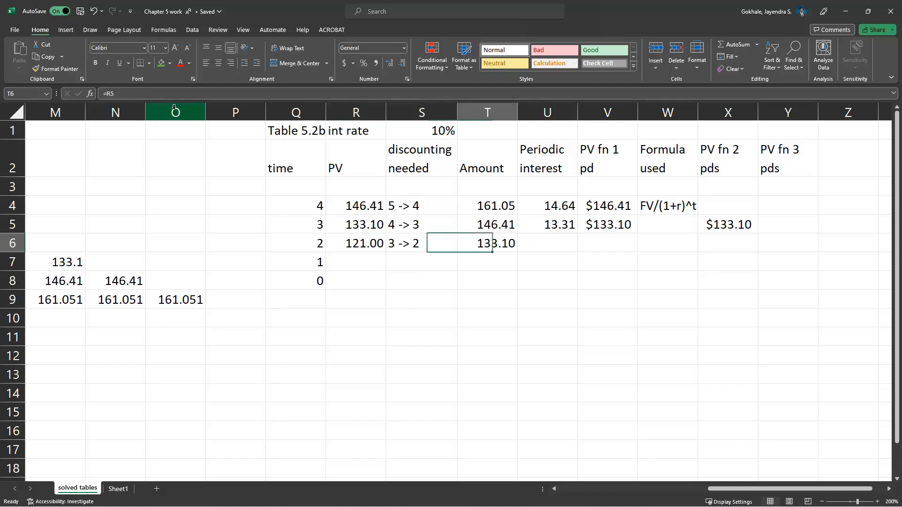
{"action": "key", "text": "ctrl+d"}
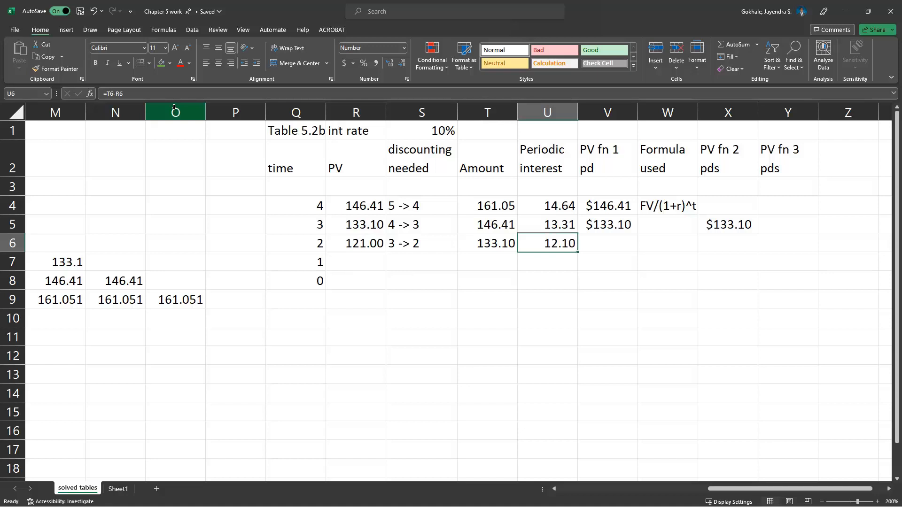
Fill the one-period and two-period PV functions down into V6 and X6, and check the references in X6
{"action": "key", "text": "Left"}
{"action": "key", "text": "Left"}
{"action": "key", "text": "Left"}
{"action": "key", "text": "Right"}
{"action": "key", "text": "Right"}
{"action": "key", "text": "Right"}
{"action": "key", "text": "Right"}
{"action": "key", "text": "ctrl+d"}
{"action": "key", "text": "Right"}
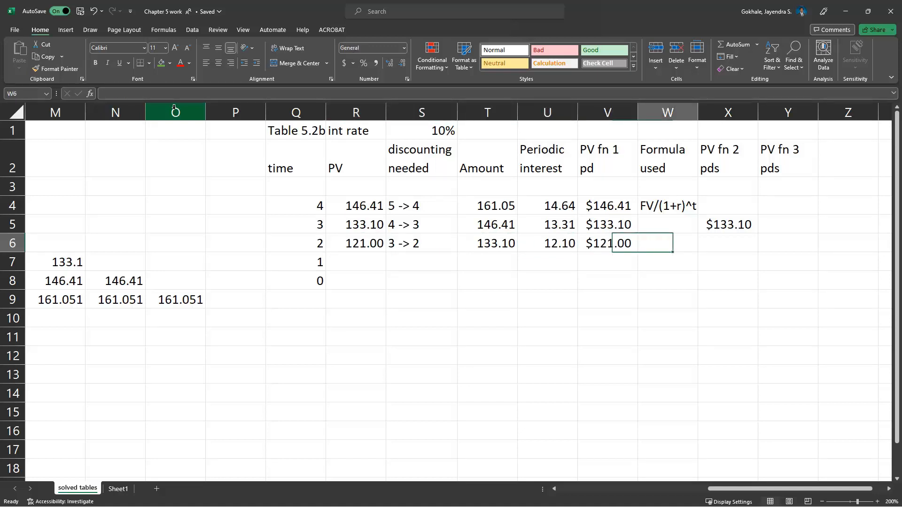
{"action": "key", "text": "Right"}
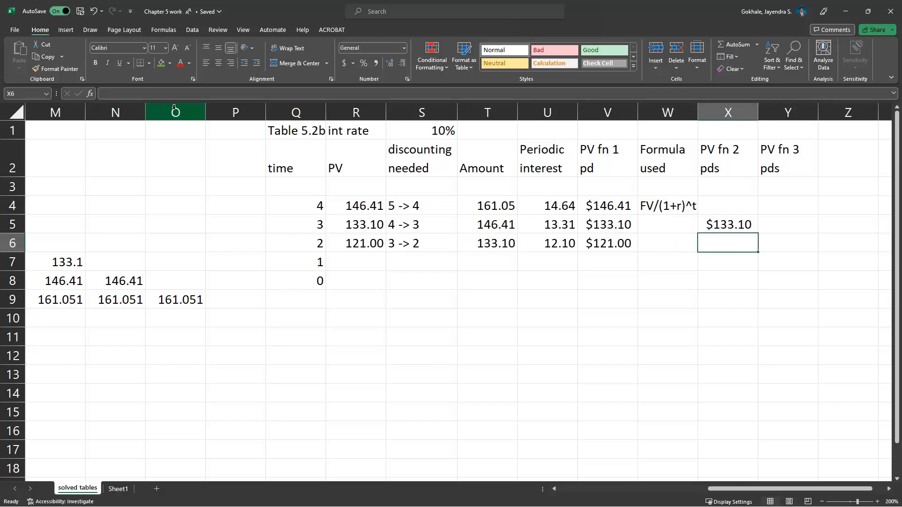
{"action": "key", "text": "ctrl+d"}
{"action": "key", "text": "F2"}
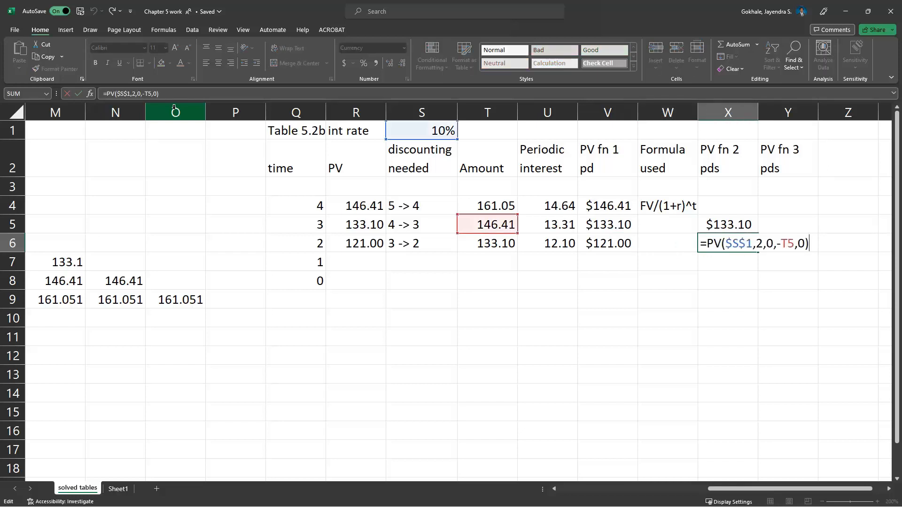
{"action": "key", "text": "Return"}
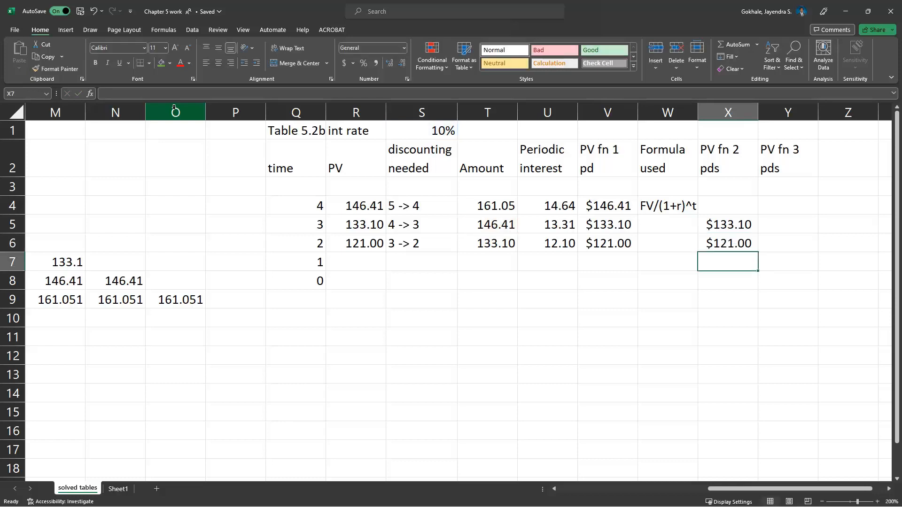
Enter the three-period present value formula =PV($S$1,3,0,-V4,0) in Y6
{"action": "key", "text": "Up"}
{"action": "key", "text": "Right"}
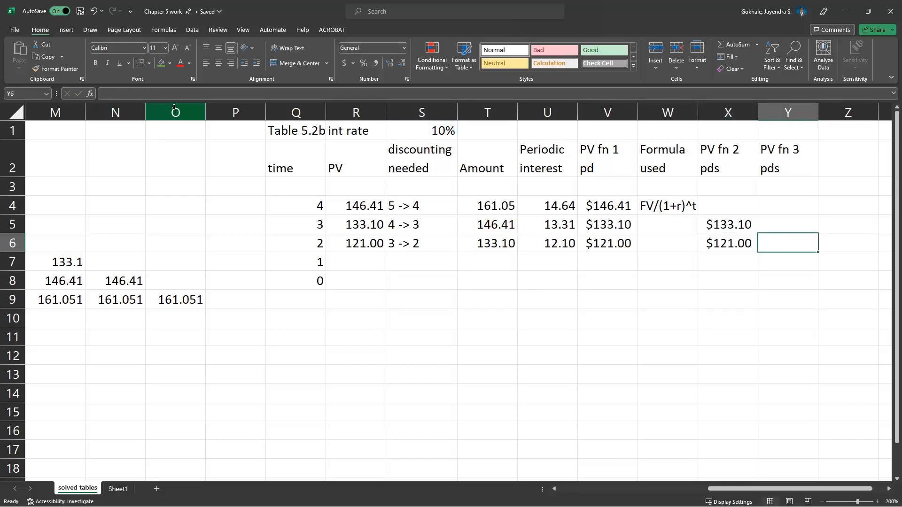
{"action": "type", "text": "=PV("}
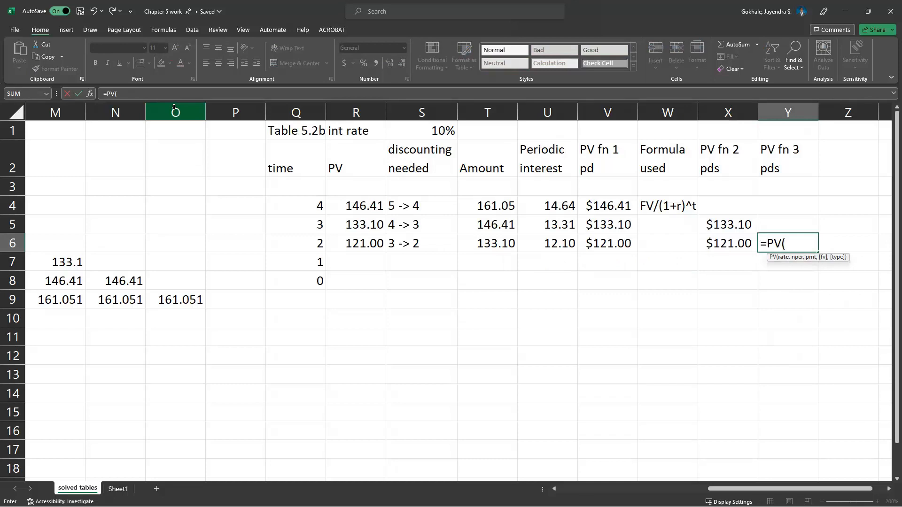
{"action": "type", "text": "$s$1,"}
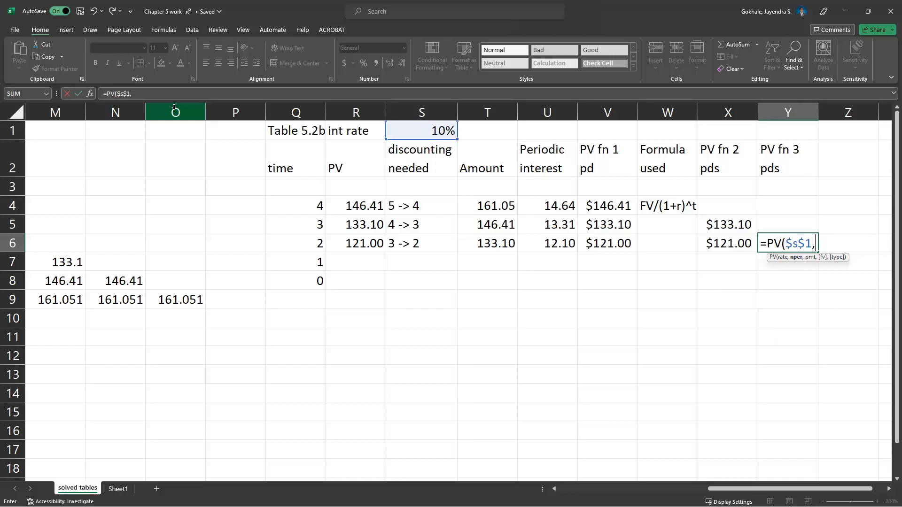
{"action": "type", "text": "3,0,-"}
{"action": "key", "text": "Up"}
{"action": "key", "text": "Left"}
{"action": "key", "text": "Left"}
{"action": "key", "text": "Left"}
{"action": "key", "text": "Up"}
{"action": "type", "text": ","}
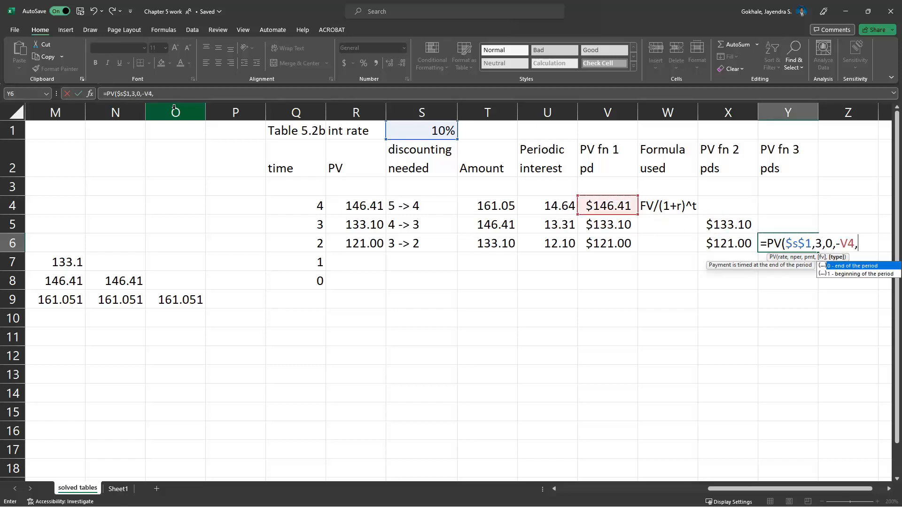
{"action": "type", "text": "0)"}
{"action": "key", "text": "Return"}
{"action": "key", "text": "Up"}
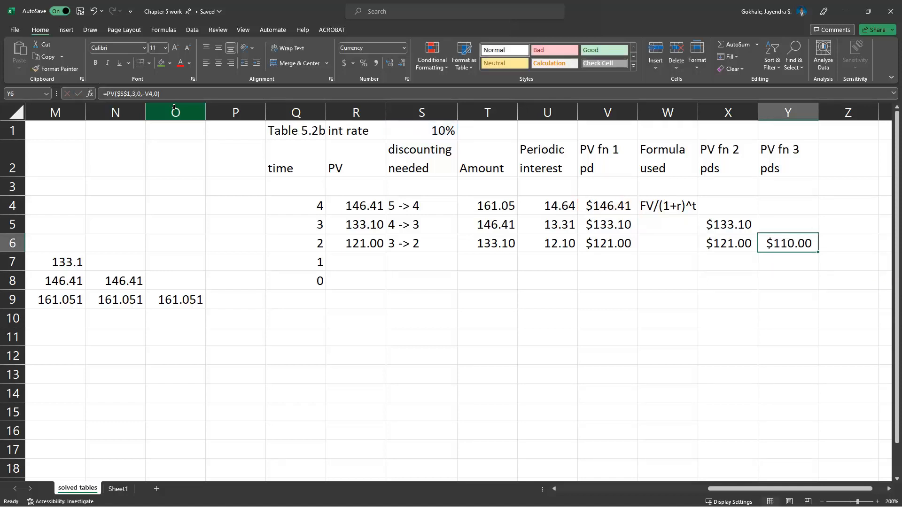
{"action": "key", "text": "F2"}
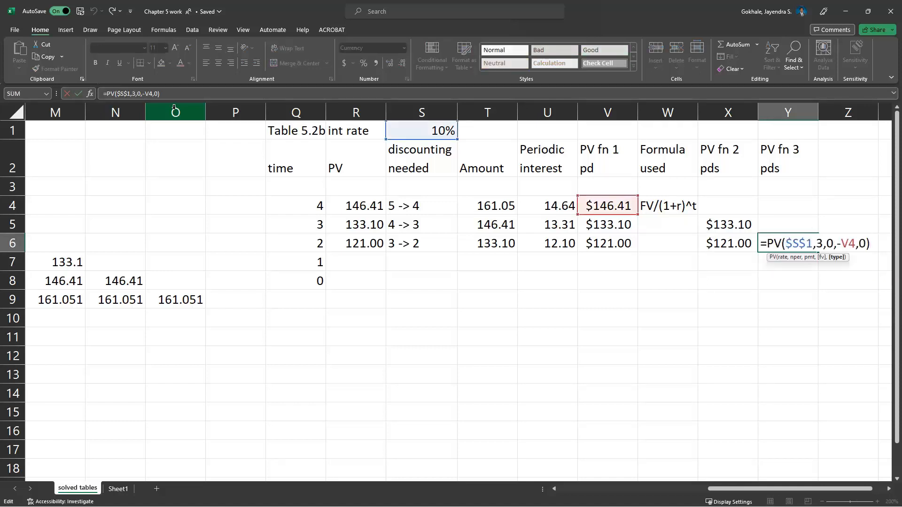
{"action": "key", "text": "Left"}
{"action": "key", "text": "Left"}
{"action": "key", "text": "Left"}
{"action": "key", "text": "Escape"}
{"action": "key", "text": "Left"}
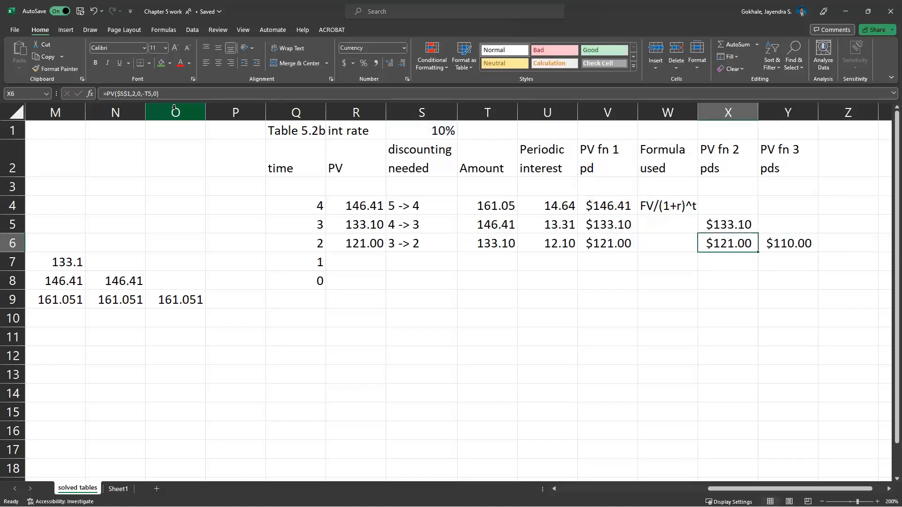
Change the future value reference in Y6's PV formula to T4
{"action": "key", "text": "Right"}
{"action": "key", "text": "F2"}
{"action": "key", "text": "Left"}
{"action": "key", "text": "Left"}
{"action": "key", "text": "Left"}
{"action": "key", "text": "Left"}
{"action": "key", "text": "Left"}
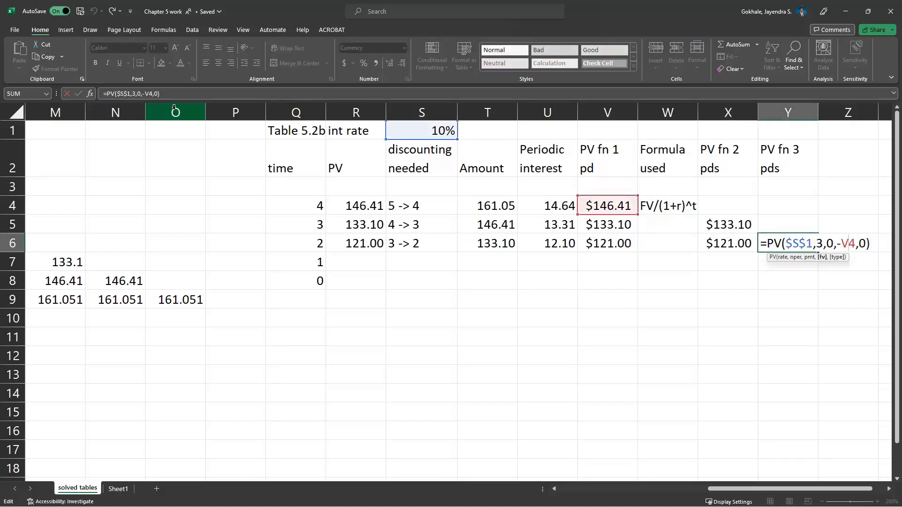
{"action": "key", "text": "F2"}
{"action": "key", "text": "Left"}
{"action": "key", "text": "Left"}
{"action": "key", "text": "Return"}
{"action": "key", "text": "Up"}
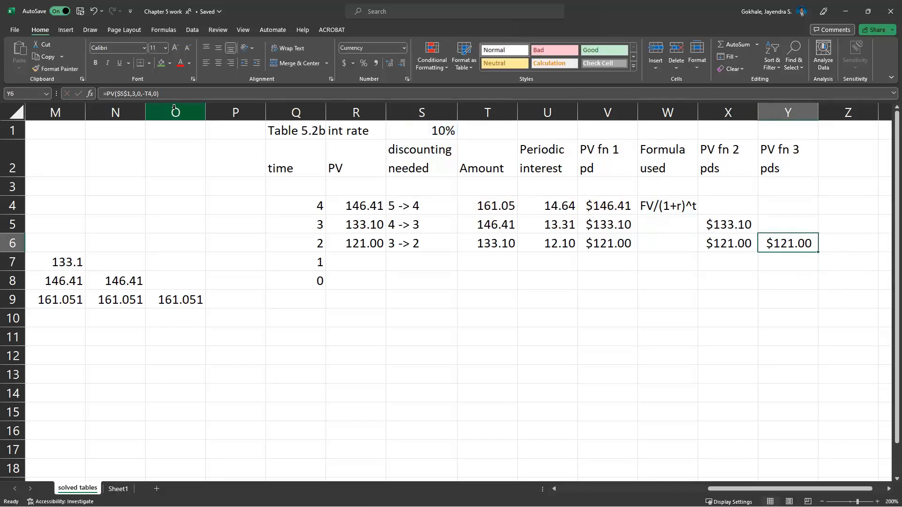
Copy the "PV fn 3 pds" header into Z2 and change it to "PV fn 4 pds"
{"action": "key", "text": "Right"}
{"action": "key", "text": "Up"}
{"action": "key", "text": "Up"}
{"action": "key", "text": "Up"}
{"action": "key", "text": "Up"}
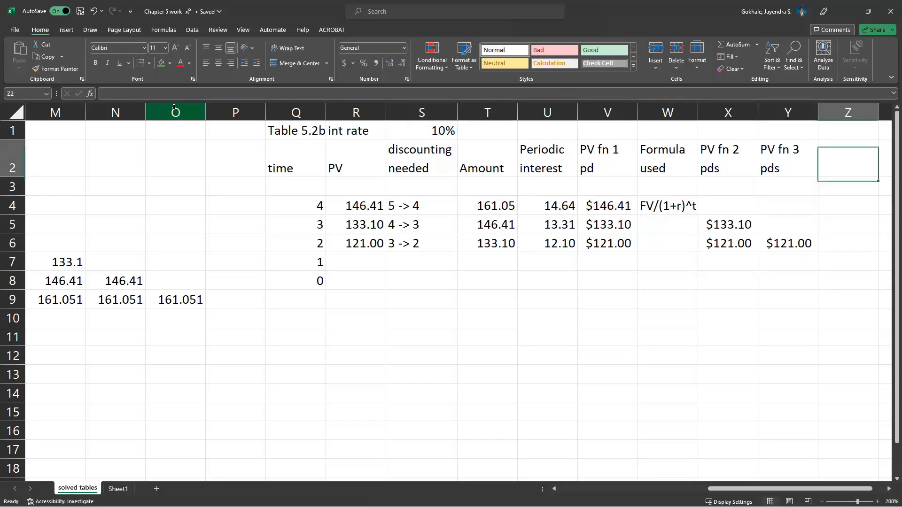
{"action": "key", "text": "ctrl+r"}
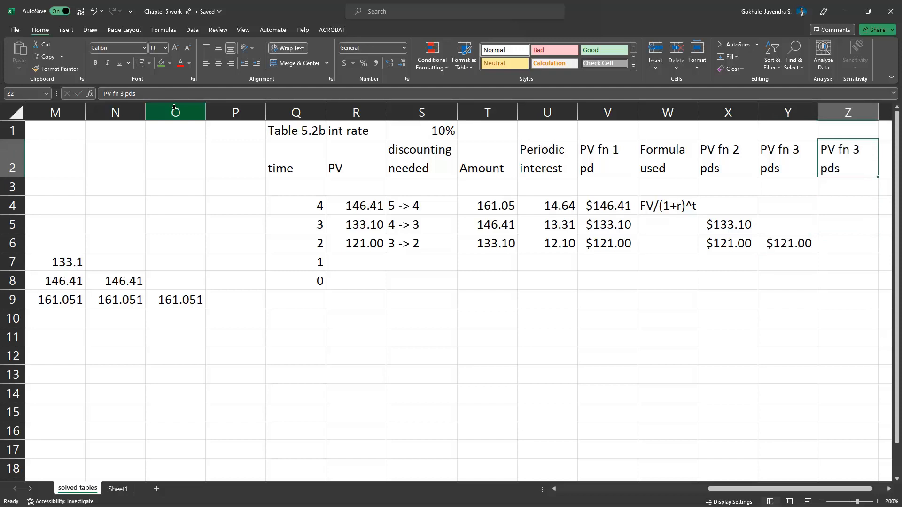
{"action": "key", "text": "F2"}
{"action": "key", "text": "Left"}
{"action": "key", "text": "Left"}
{"action": "key", "text": "Left"}
{"action": "key", "text": "Left"}
{"action": "key", "text": "Left"}
{"action": "key", "text": "shift+Right"}
{"action": "type", "text": "4"}
{"action": "key", "text": "Return"}
Enter "2 -> 1" as the discounting needed for time 1 in S7
{"action": "key", "text": "Down"}
{"action": "key", "text": "Down"}
{"action": "key", "text": "Down"}
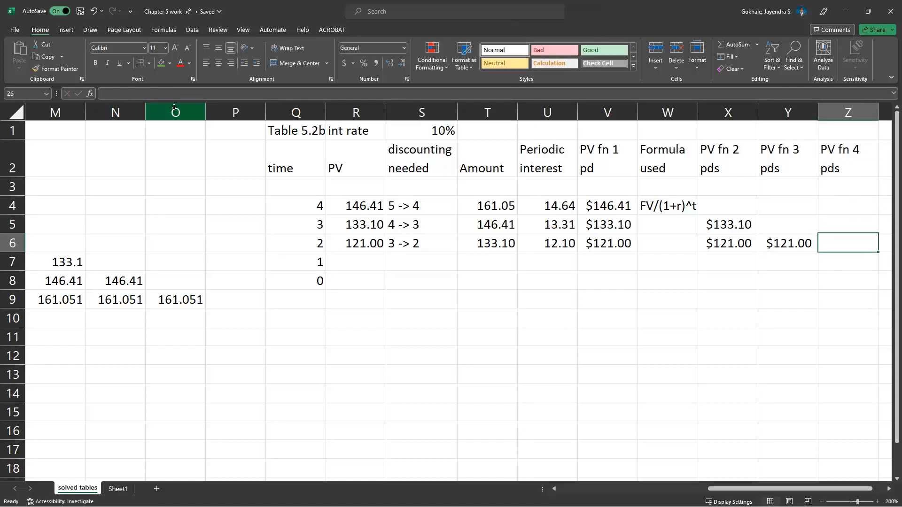
{"action": "key", "text": "Left"}
{"action": "key", "text": "Left"}
{"action": "key", "text": "Left"}
{"action": "key", "text": "Left"}
{"action": "key", "text": "Left"}
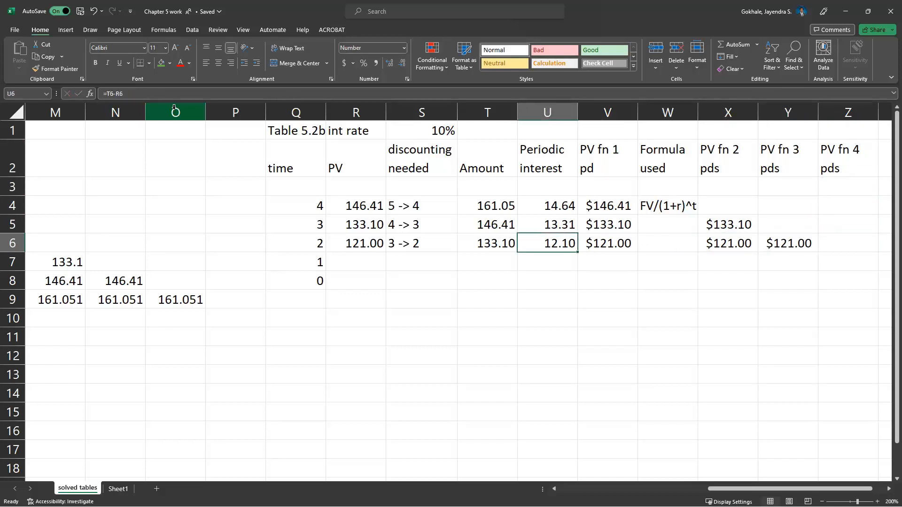
{"action": "key", "text": "Left"}
{"action": "key", "text": "Left"}
{"action": "key", "text": "Down"}
{"action": "type", "text": "2 -> 1"}
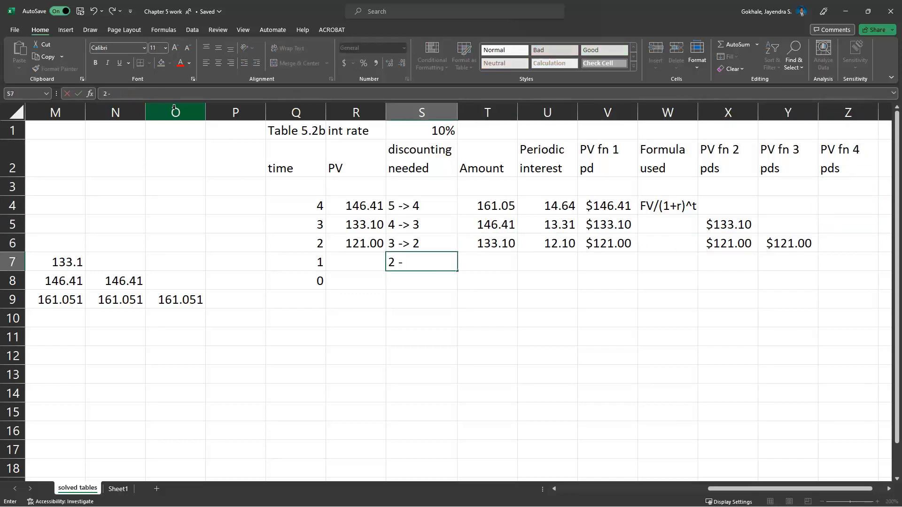
{"action": "key", "text": "Tab"}
Fill the Amount, PV, Periodic interest and one-period PV function formulas down into T7, R7, U7 and V7
{"action": "key", "text": "ctrl+d"}
{"action": "key", "text": "Left"}
{"action": "key", "text": "Left"}
{"action": "key", "text": "ctrl+d"}
{"action": "key", "text": "Right"}
{"action": "key", "text": "Right"}
{"action": "key", "text": "Right"}
{"action": "key", "text": "ctrl+d"}
{"action": "key", "text": "Right"}
{"action": "key", "text": "ctrl+d"}
Fill the two-period and three-period PV functions down into X7 and Y7
{"action": "key", "text": "Right"}
{"action": "key", "text": "Right"}
{"action": "key", "text": "ctrl+d"}
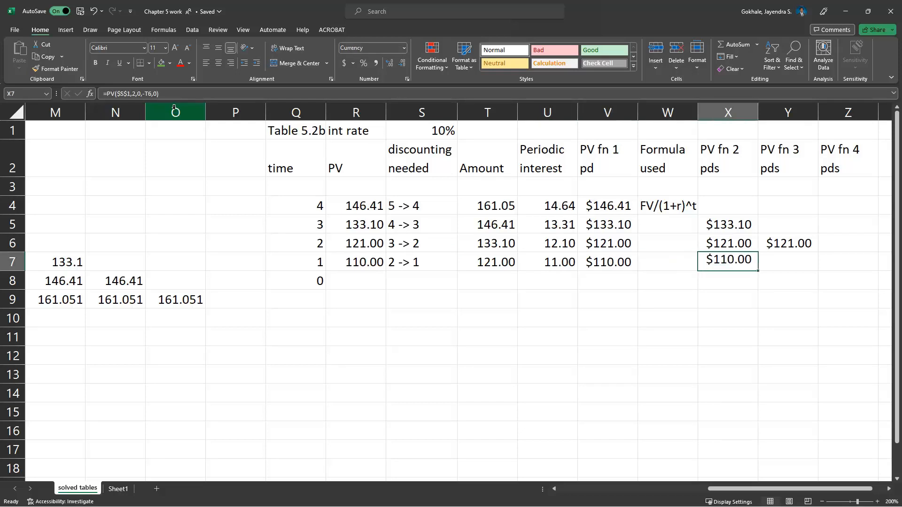
{"action": "key", "text": "Right"}
{"action": "key", "text": "ctrl+d"}
Enter the four-period present value formula =PV($S$1,4,0,-T4,0) in Z7
{"action": "key", "text": "Right"}
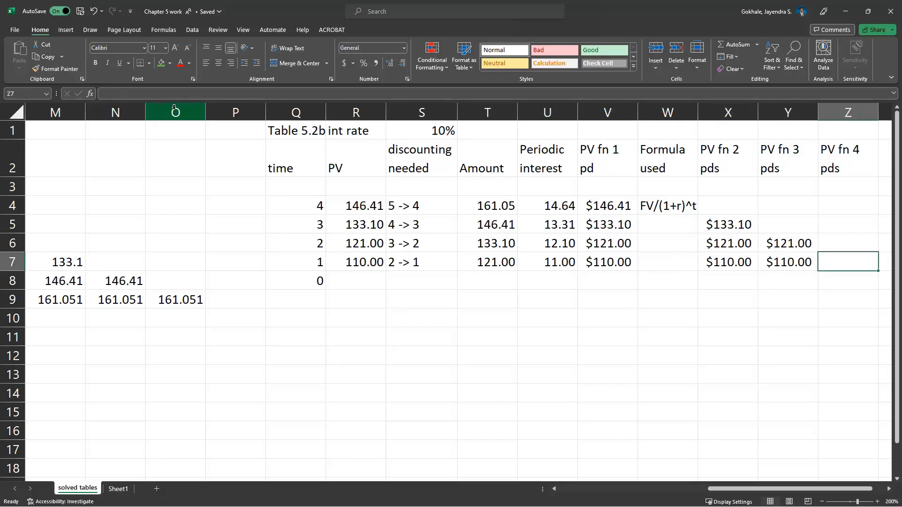
{"action": "type", "text": "=pv"}
{"action": "key", "text": "Tab"}
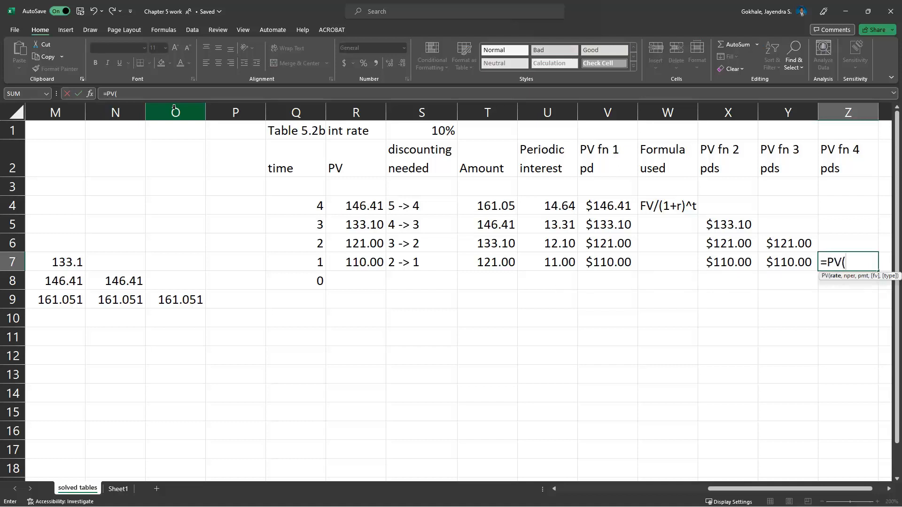
{"action": "type", "text": "$s$1,"}
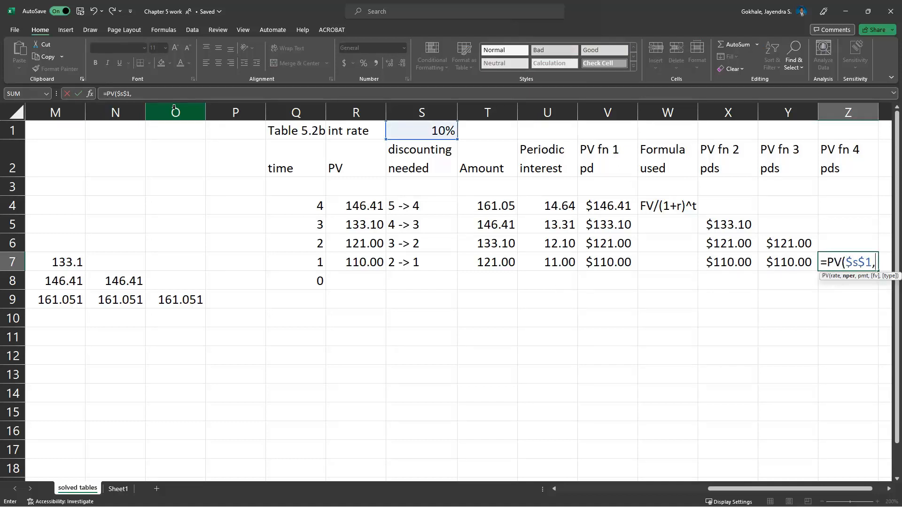
{"action": "type", "text": "4,0,-"}
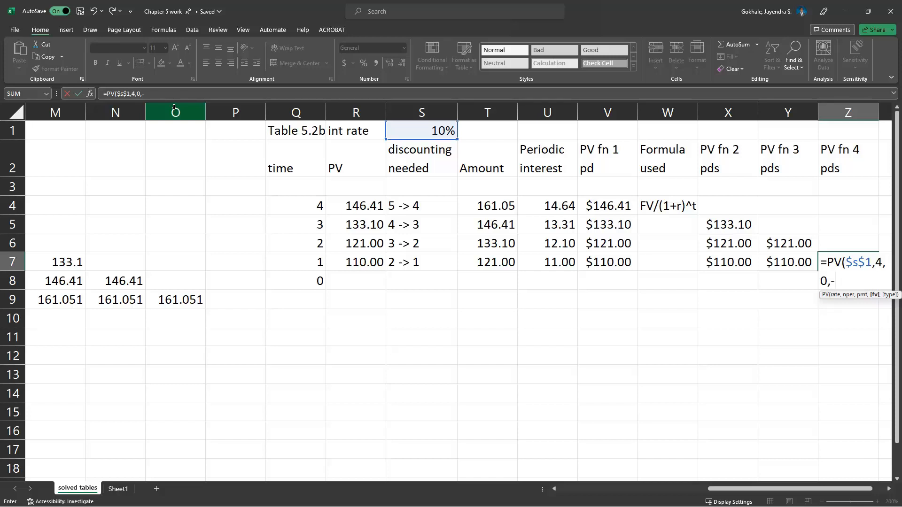
{"action": "type", "text": "t4"}
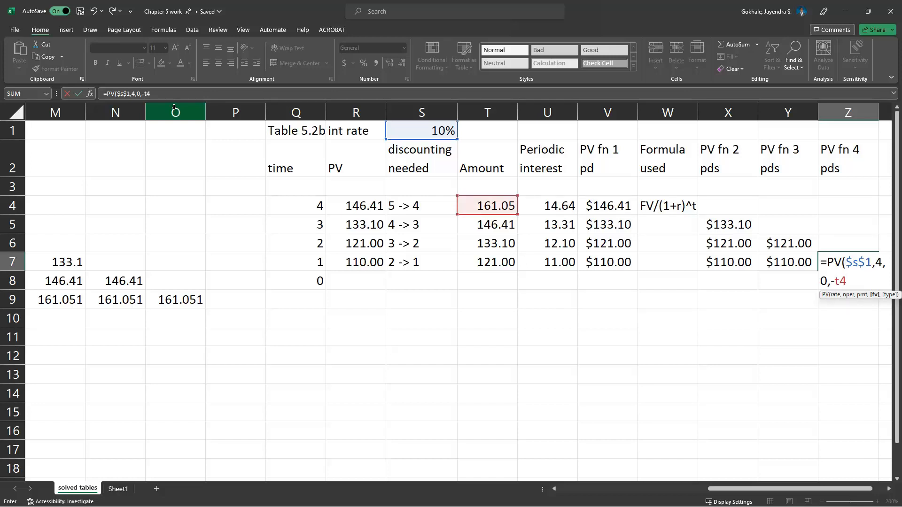
{"action": "type", "text": ",0)"}
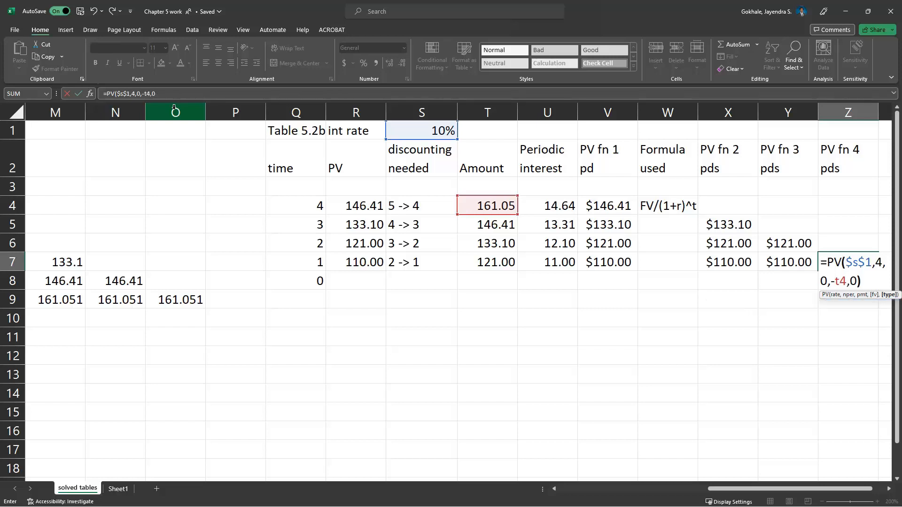
{"action": "key", "text": "Return"}
Check the three-period PV formulas in Y6 and Y7 and the four-period PV formula in Z7
{"action": "key", "text": "Left"}
{"action": "key", "text": "Up"}
{"action": "key", "text": "Up"}
{"action": "key", "text": "F2"}
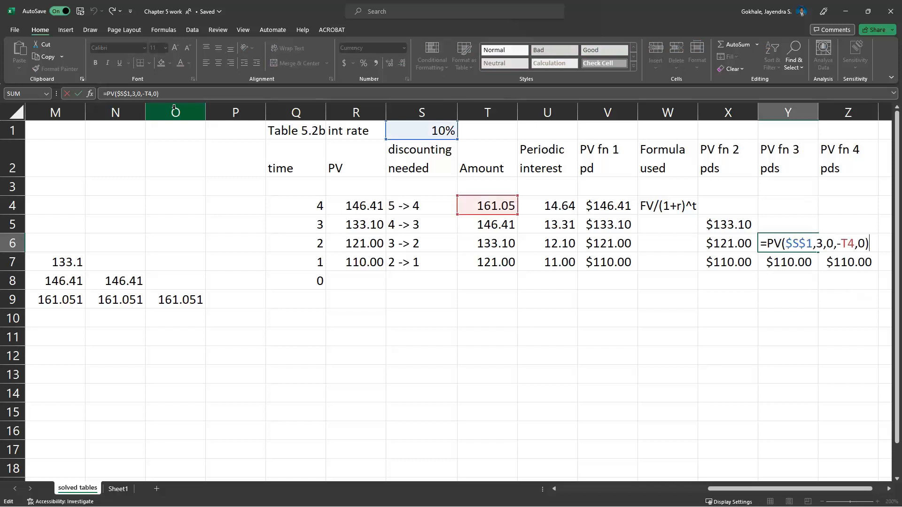
{"action": "key", "text": "Return"}
{"action": "key", "text": "F2"}
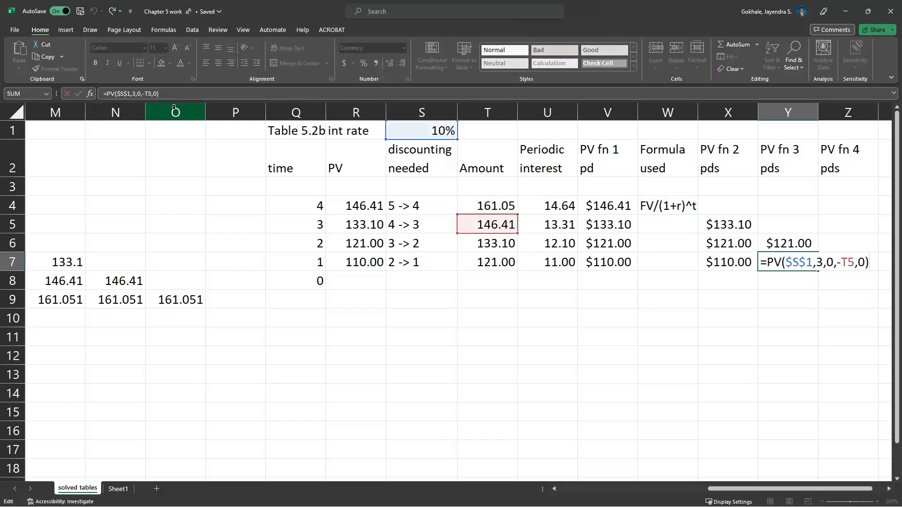
{"action": "key", "text": "ctrl+Return"}
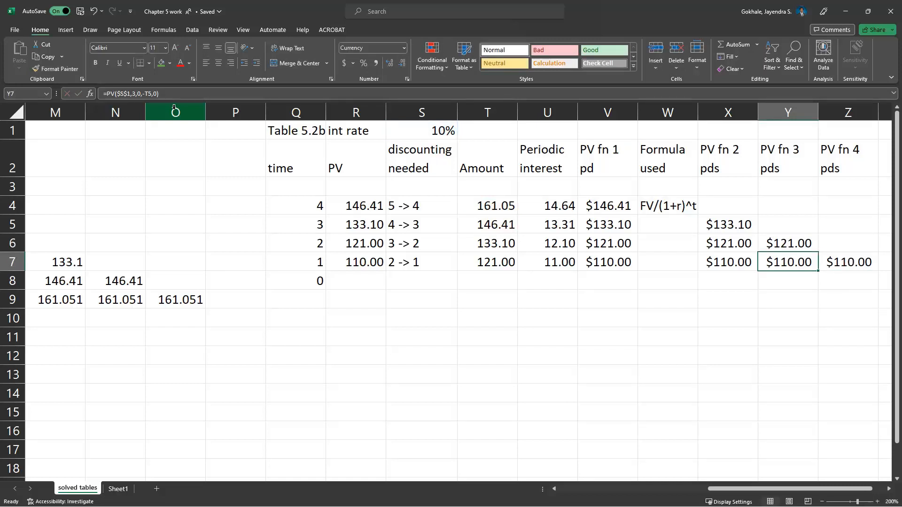
{"action": "key", "text": "Right"}
{"action": "key", "text": "F2"}
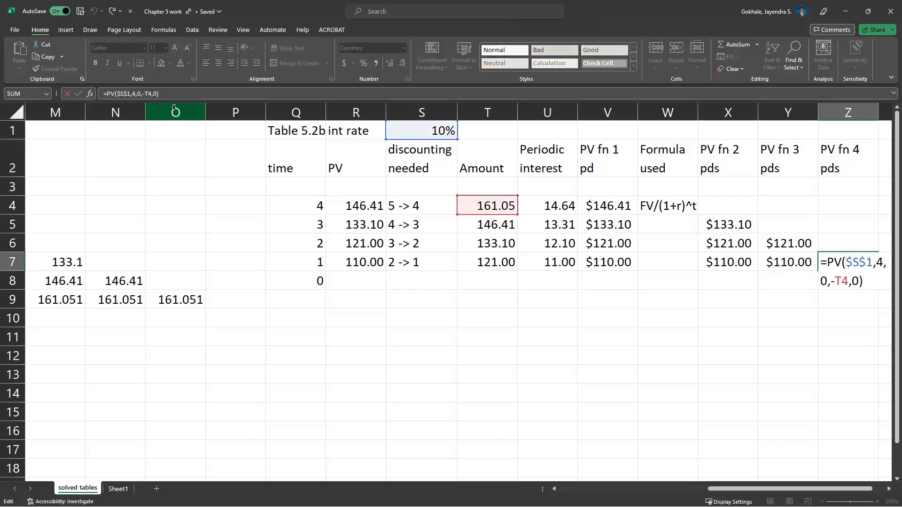
{"action": "key", "text": "ctrl+Return"}
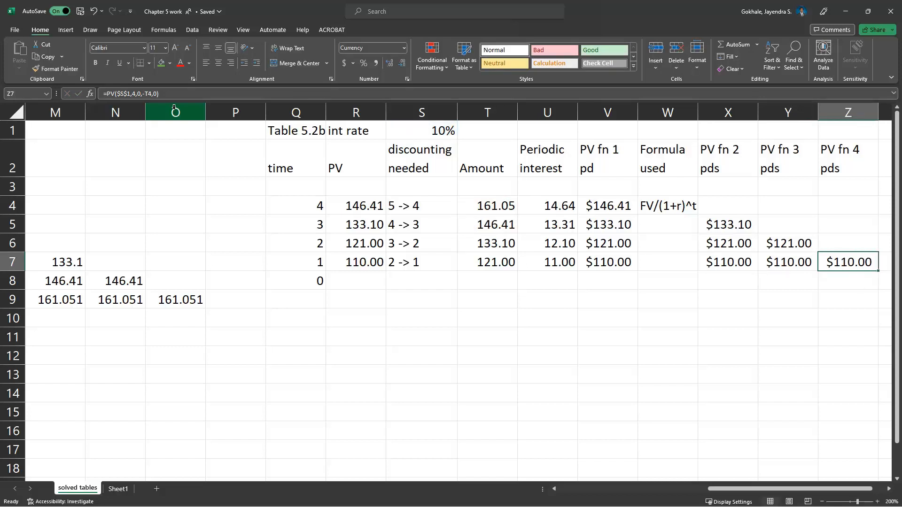
Copy the PV fn 4 pds heading into AA2 and change it to "PV fn 5 pds"
{"action": "key", "text": "Right"}
{"action": "key", "text": "ctrl+Up"}
{"action": "key", "text": "Down"}
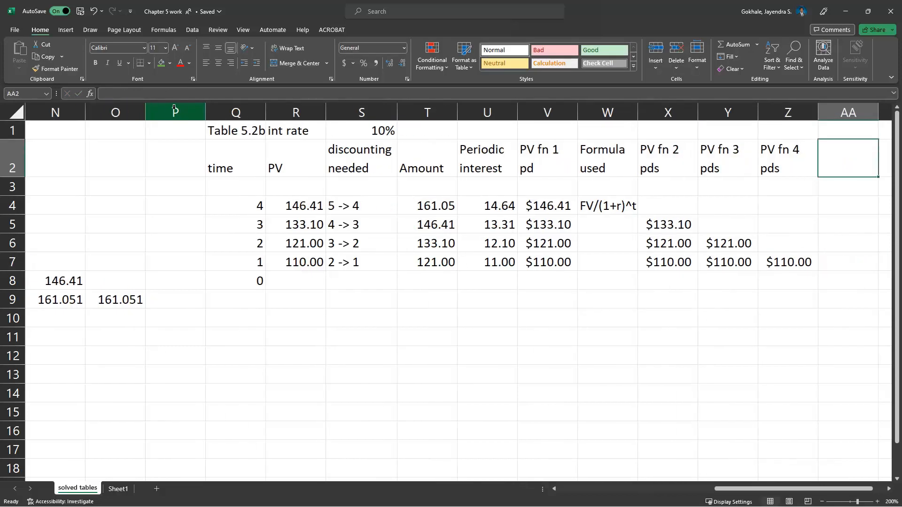
{"action": "key", "text": "ctrl+r"}
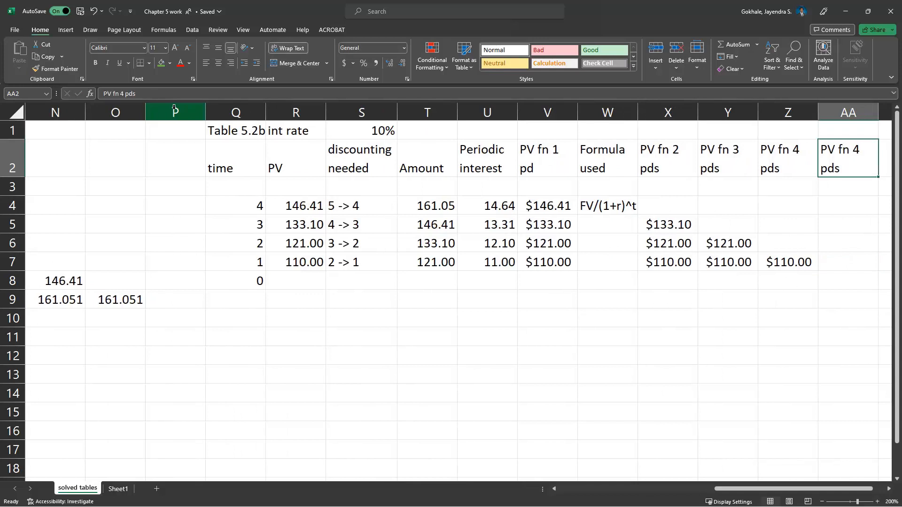
{"action": "key", "text": "F2"}
{"action": "key", "text": "Left"}
{"action": "key", "text": "Left"}
{"action": "key", "text": "Left"}
{"action": "key", "text": "Left"}
{"action": "key", "text": "Left"}
{"action": "key", "text": "Left"}
{"action": "key", "text": "shift+Right"}
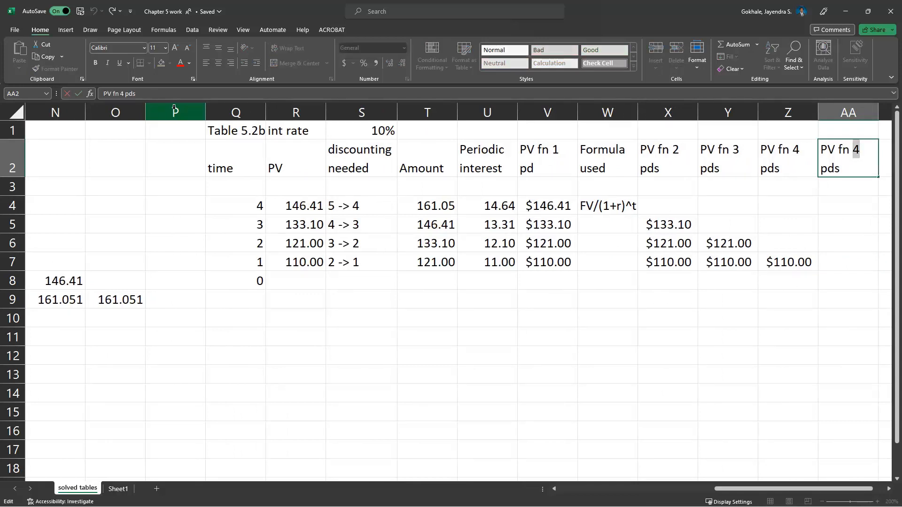
{"action": "type", "text": "5"}
{"action": "key", "text": "Return"}
Enter "1 -> 0" as the discounting needed for time 0 in S8
{"action": "key", "text": "Down"}
{"action": "key", "text": "Down"}
{"action": "key", "text": "Down"}
{"action": "key", "text": "Down"}
{"action": "key", "text": "Down"}
{"action": "key", "text": "ctrl+Left"}
{"action": "key", "text": "Right"}
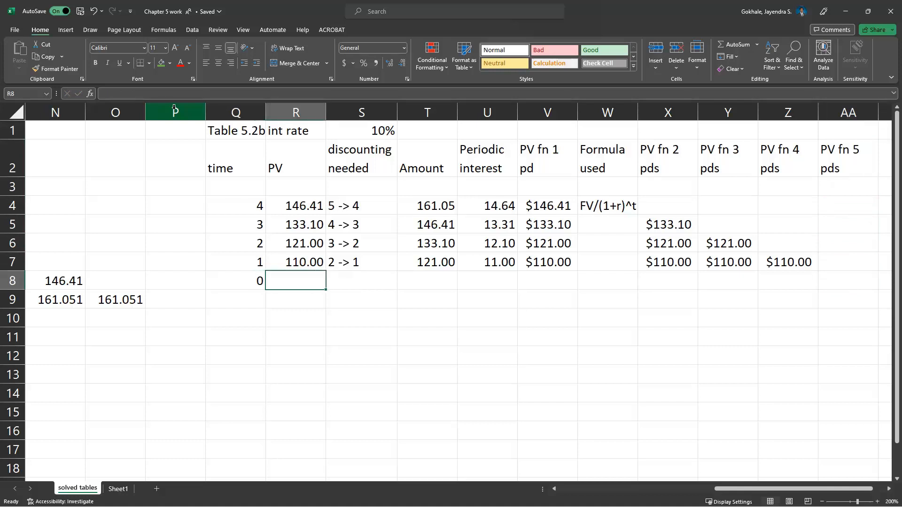
{"action": "key", "text": "Right"}
{"action": "type", "text": "1 -> 0"}
{"action": "key", "text": "Return"}
{"action": "key", "text": "Up"}
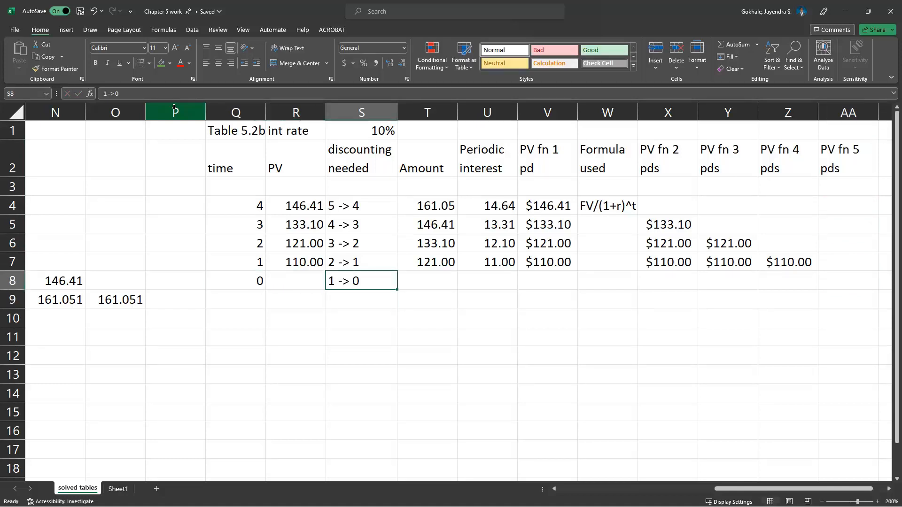
Fill the Amount, PV, Periodic interest and one-period PV function formulas down into T8, R8, U8 and V8
{"action": "key", "text": "Right"}
{"action": "key", "text": "ctrl+d"}
{"action": "key", "text": "Left"}
{"action": "key", "text": "Left"}
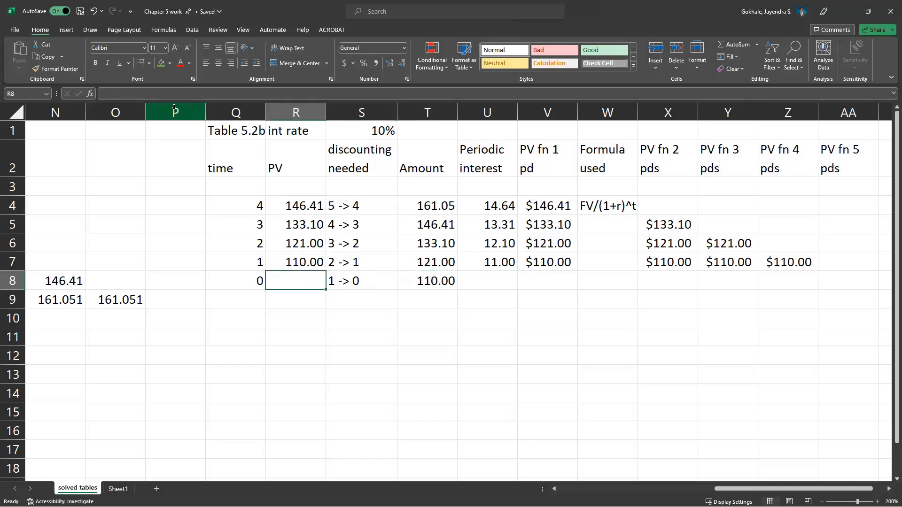
{"action": "key", "text": "ctrl+d"}
{"action": "key", "text": "Right"}
{"action": "key", "text": "Right"}
{"action": "key", "text": "Right"}
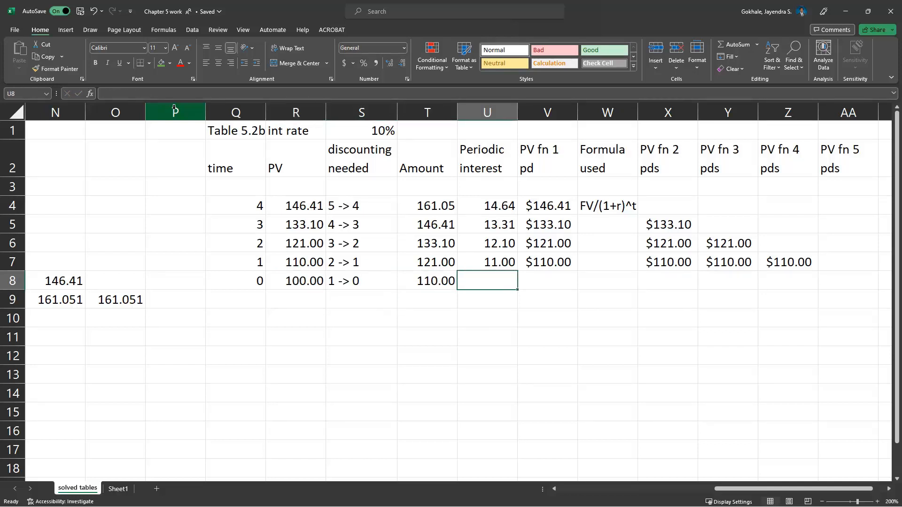
{"action": "key", "text": "ctrl+d"}
{"action": "key", "text": "Right"}
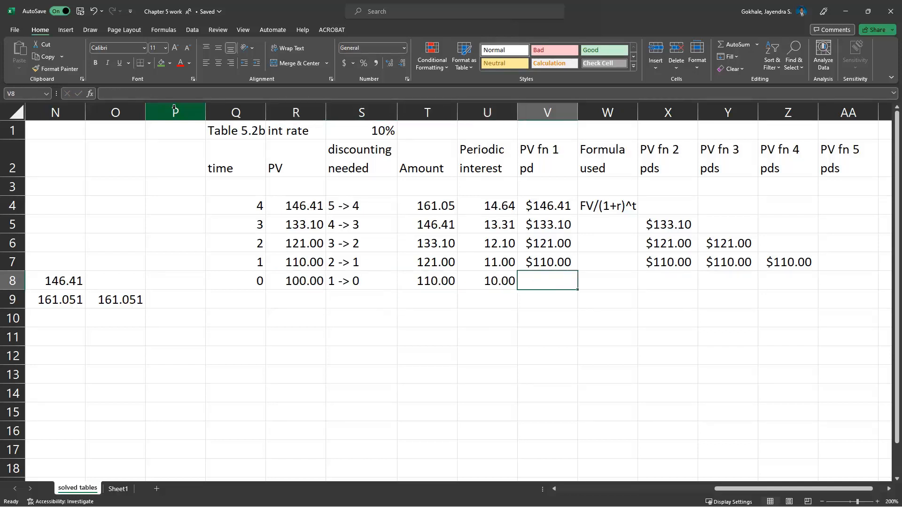
{"action": "key", "text": "ctrl+d"}
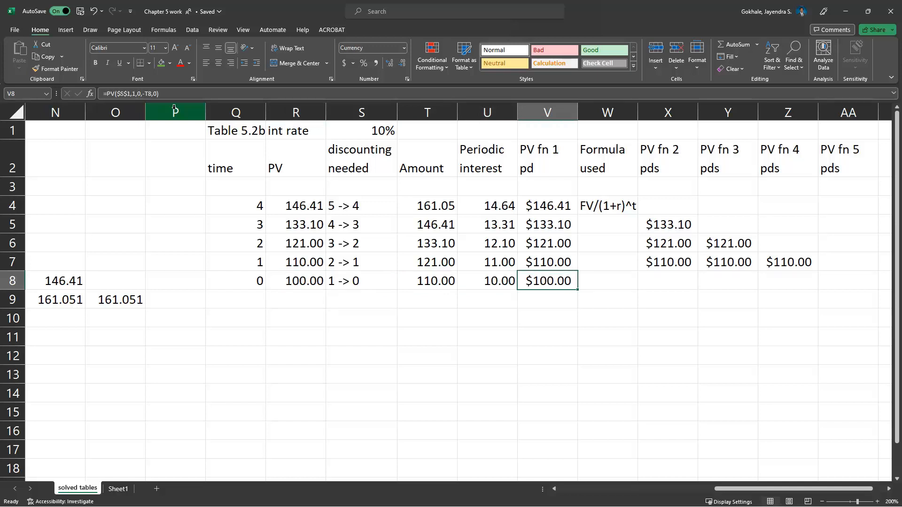
Fill the two-, three- and four-period PV functions down into X8, Y8 and Z8
{"action": "key", "text": "Right"}
{"action": "key", "text": "Right"}
{"action": "key", "text": "ctrl+d"}
{"action": "key", "text": "Right"}
{"action": "key", "text": "ctrl+d"}
{"action": "key", "text": "Right"}
{"action": "key", "text": "ctrl+d"}
Enter the five-period present value formula =PV($S$1,5,0,-T4,0) in AA8
{"action": "key", "text": "Right"}
{"action": "type", "text": "=pv"}
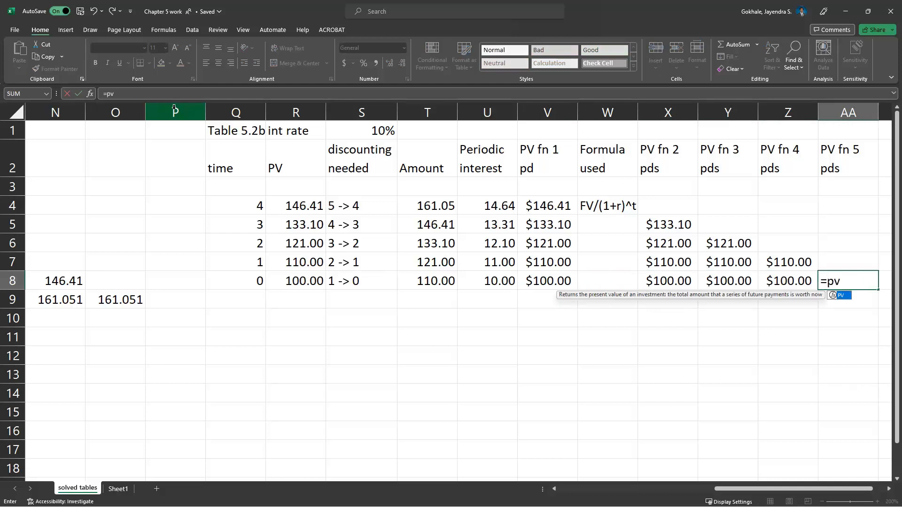
{"action": "key", "text": "Tab"}
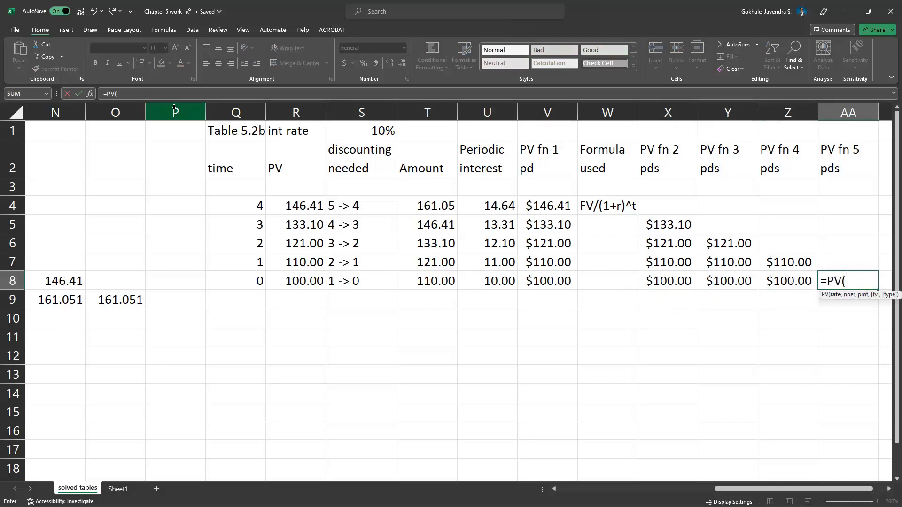
{"action": "type", "text": "$s$1"}
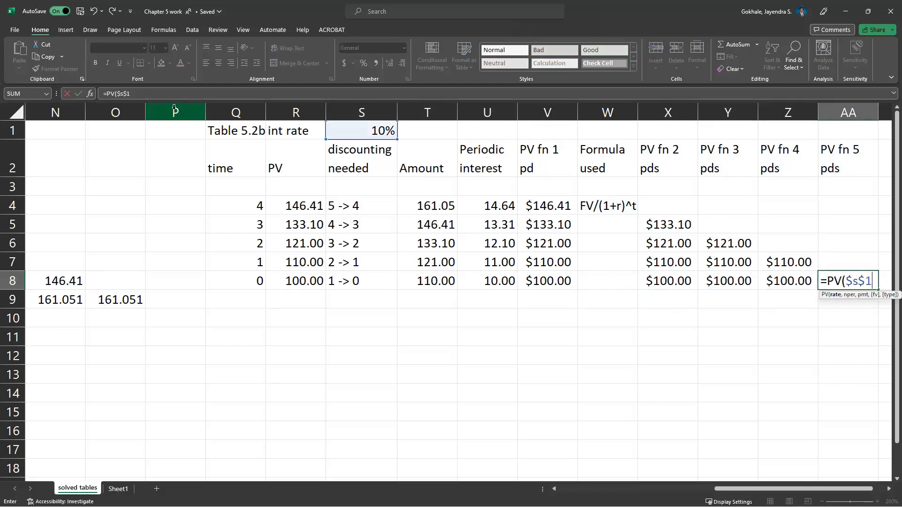
{"action": "type", "text": ",5,-t4"}
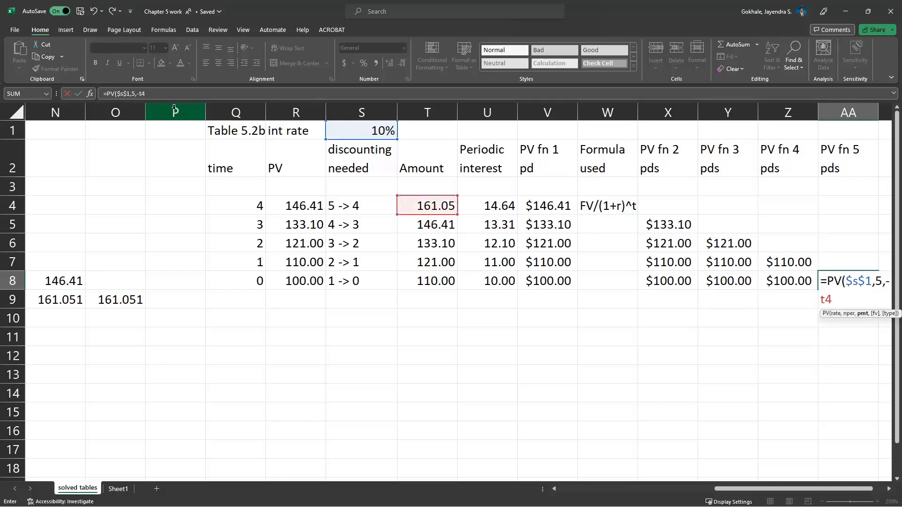
{"action": "type", "text": ","}
{"action": "key", "text": "Left"}
{"action": "key", "text": "BackSpace"}
{"action": "key", "text": "F2"}
{"action": "key", "text": "Left"}
{"action": "key", "text": "Left"}
{"action": "key", "text": "Left"}
{"action": "key", "text": "Left"}
{"action": "type", "text": "0,"}
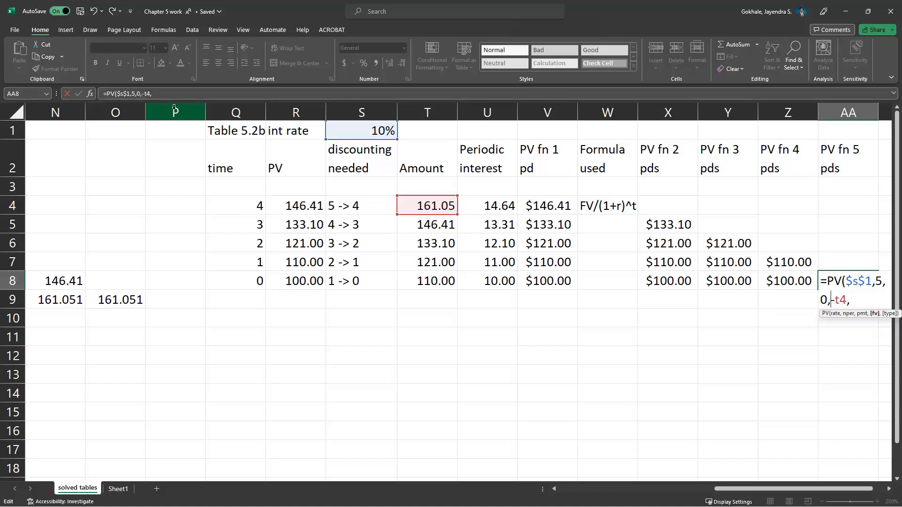
{"action": "key", "text": "Right"}
{"action": "key", "text": "Right"}
{"action": "type", "text": "0)"}
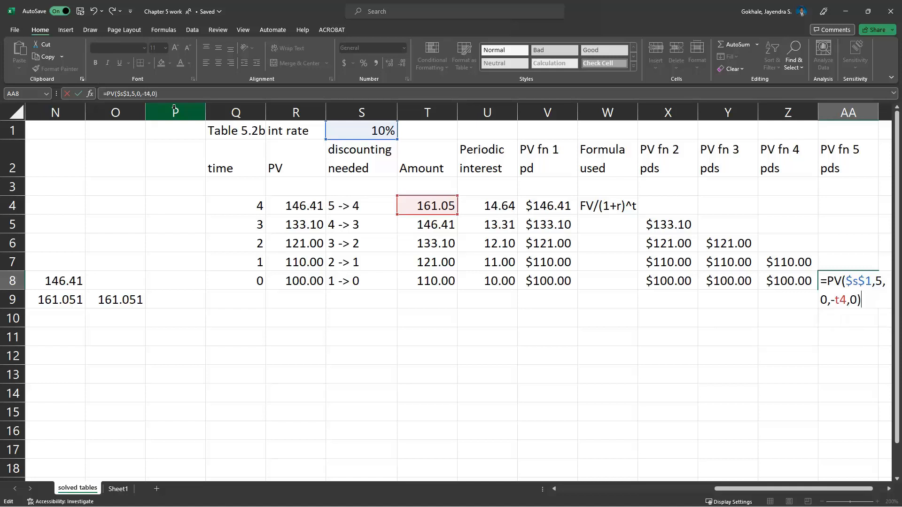
{"action": "key", "text": "Return"}
{"action": "key", "text": "Up"}
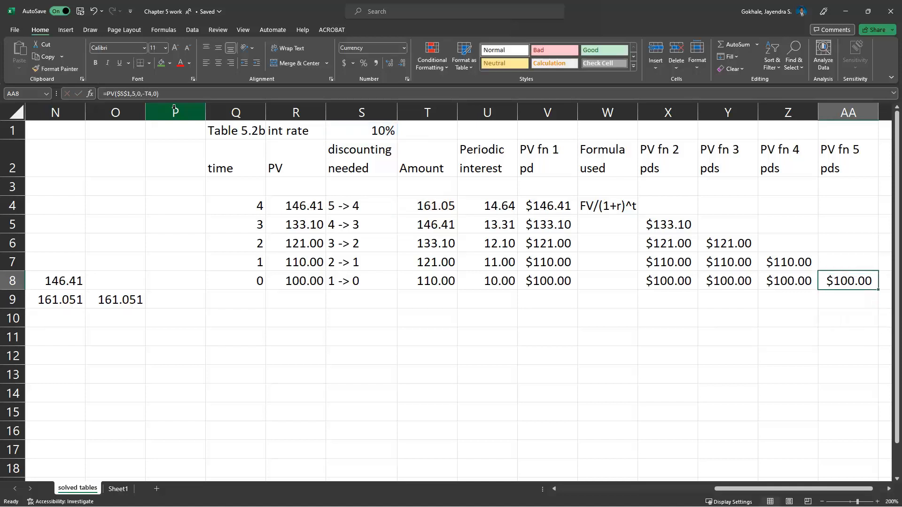
Inspect the time 0 formulas in row 8, from the five-period PV function in AA8 back to the Amount in T8
{"action": "key", "text": "F2"}
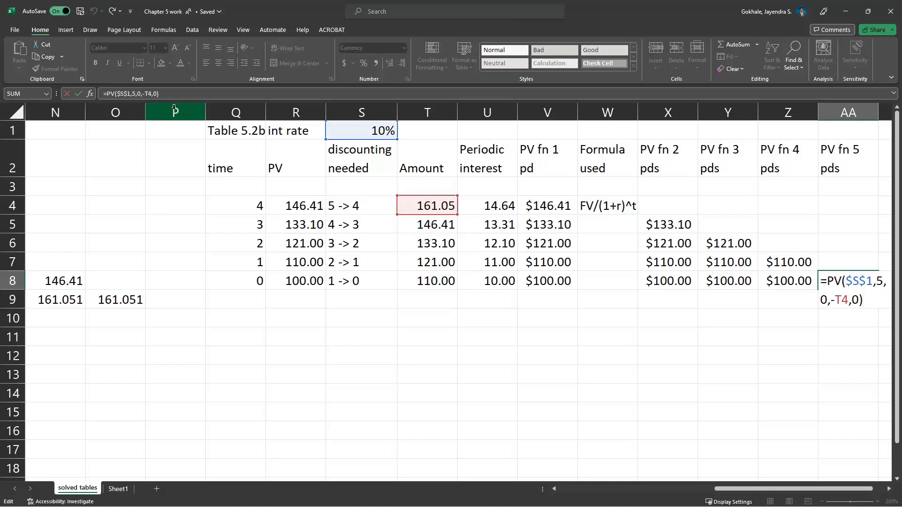
{"action": "key", "text": "Escape"}
{"action": "key", "text": "Left"}
{"action": "key", "text": "F2"}
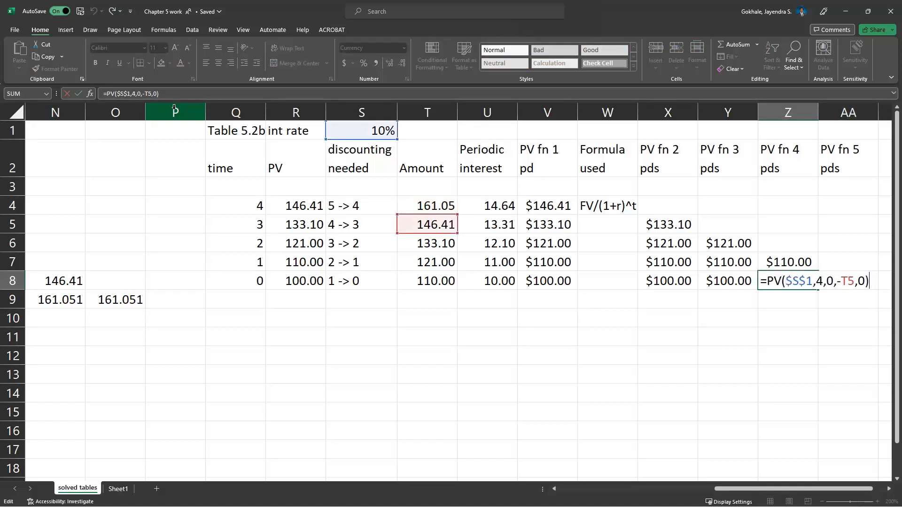
{"action": "key", "text": "Escape"}
{"action": "key", "text": "Left"}
{"action": "key", "text": "F2"}
{"action": "key", "text": "Escape"}
{"action": "key", "text": "Left"}
{"action": "key", "text": "F2"}
{"action": "key", "text": "Escape"}
{"action": "key", "text": "Left"}
{"action": "key", "text": "Left"}
{"action": "key", "text": "Left"}
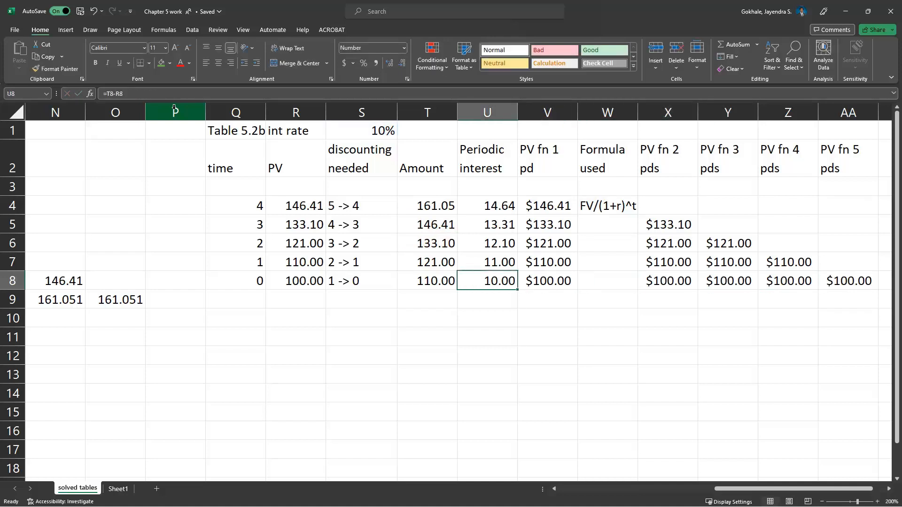
{"action": "key", "text": "Left"}
{"action": "type", "text": "=R7"}
{"action": "key", "text": "Escape"}
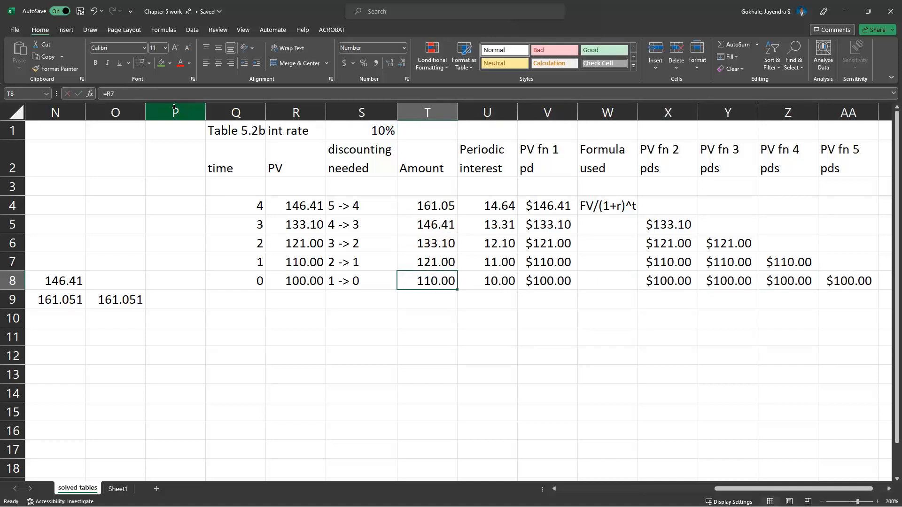
Review the Amount and PV columns of Table 5.2b between time 4 and time 0
{"action": "key", "text": "Up"}
{"action": "key", "text": "Up"}
{"action": "key", "text": "Up"}
{"action": "key", "text": "Up"}
{"action": "key", "text": "Down"}
{"action": "key", "text": "Down"}
{"action": "key", "text": "Down"}
{"action": "key", "text": "Down"}
{"action": "key", "text": "Left"}
{"action": "key", "text": "Left"}
{"action": "key", "text": "Up"}
{"action": "key", "text": "Up"}
{"action": "key", "text": "Up"}
{"action": "key", "text": "Up"}
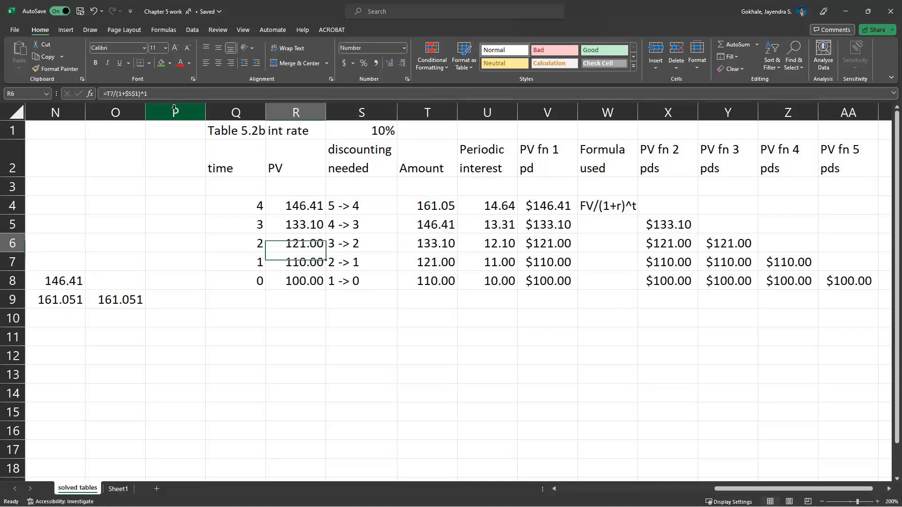
{"action": "key", "text": "Right"}
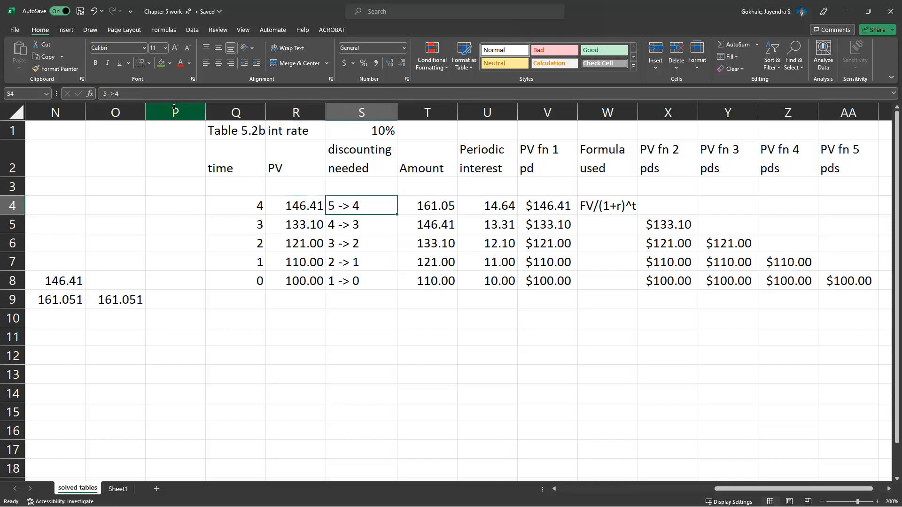
Review the multi-period PV functions diagonally from the two-period result in X5 to the five-period result in AA8
{"action": "key", "text": "Right"}
{"action": "key", "text": "Down"}
{"action": "key", "text": "Down"}
{"action": "key", "text": "Right"}
{"action": "key", "text": "Right"}
{"action": "key", "text": "Right"}
{"action": "key", "text": "Right"}
{"action": "key", "text": "Up"}
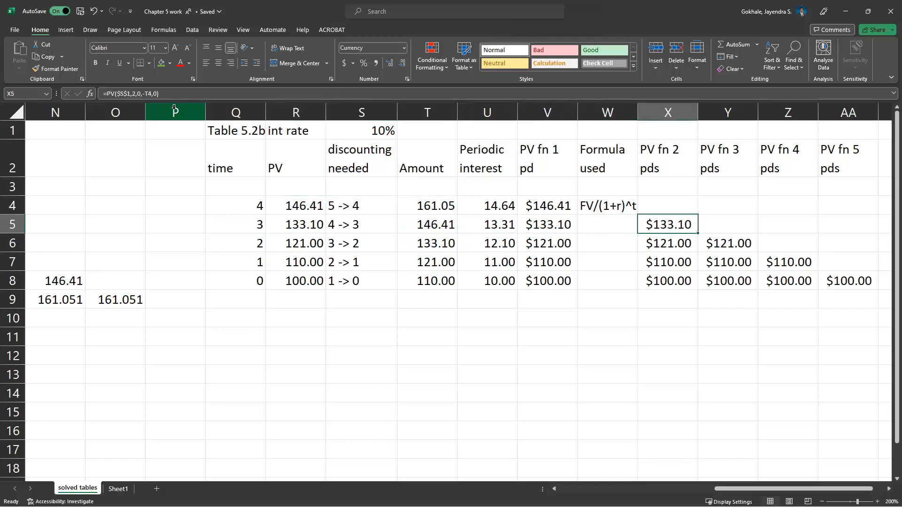
{"action": "key", "text": "Down"}
{"action": "key", "text": "Right"}
{"action": "key", "text": "Down"}
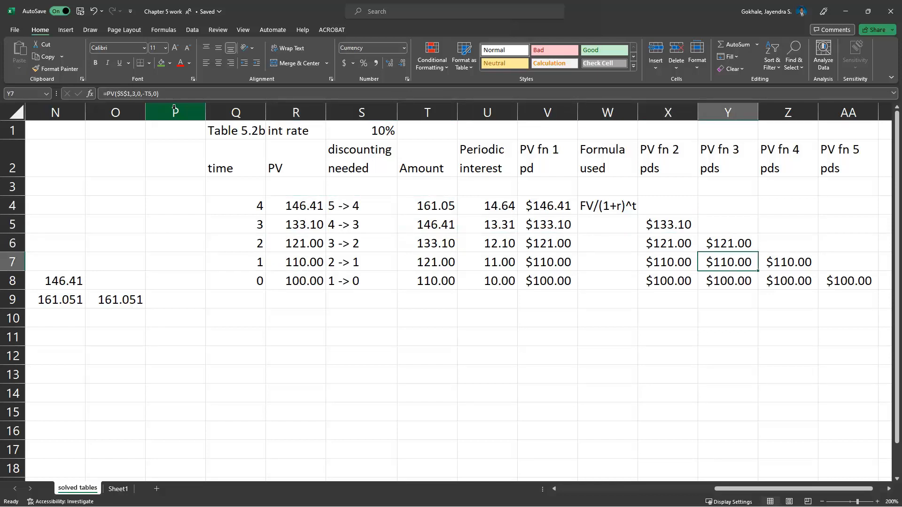
{"action": "key", "text": "Right"}
{"action": "key", "text": "Down"}
{"action": "key", "text": "Right"}
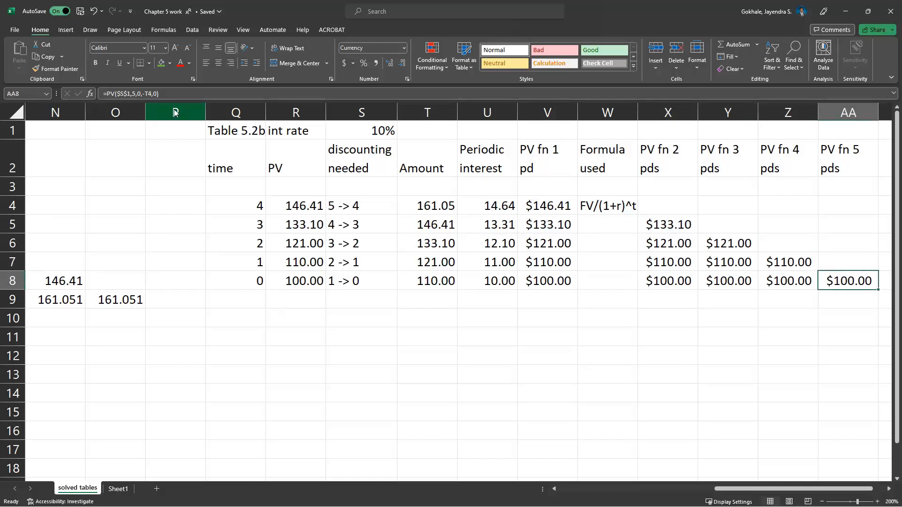
Switch to the Time Value of Money chapter in the browser and examine its discounting table down to the time 0 rows
{"action": "key", "text": "alt+Tab"}
{"action": "scroll", "coordinate": [174, 113], "scroll_direction": "down", "scroll_amount": 2}
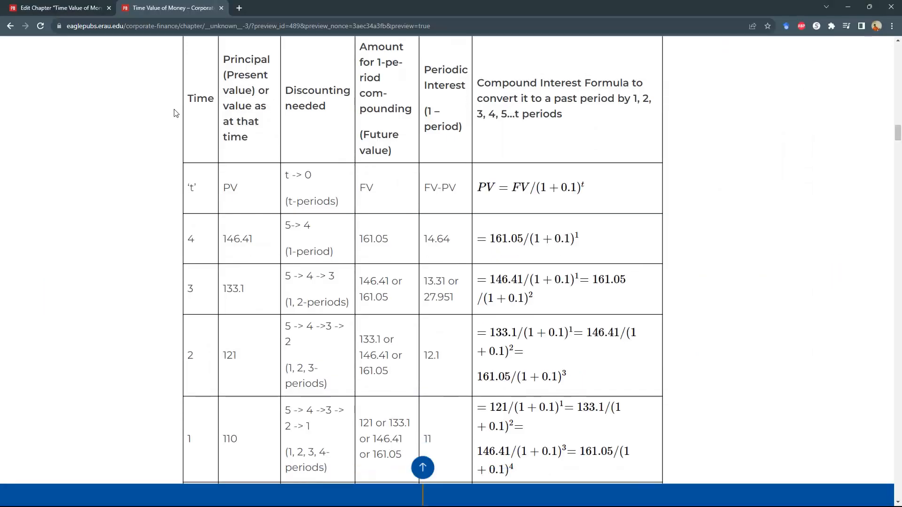
{"action": "scroll", "coordinate": [175, 112], "scroll_direction": "down", "scroll_amount": 2}
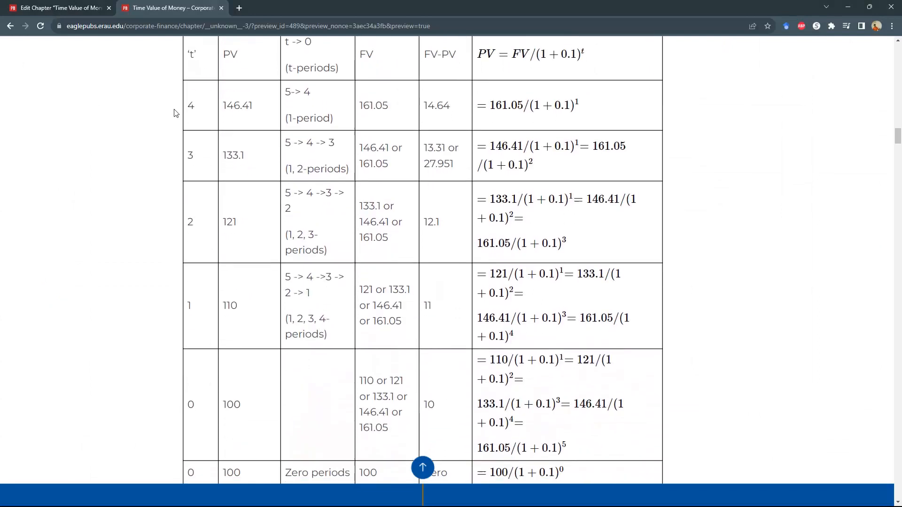